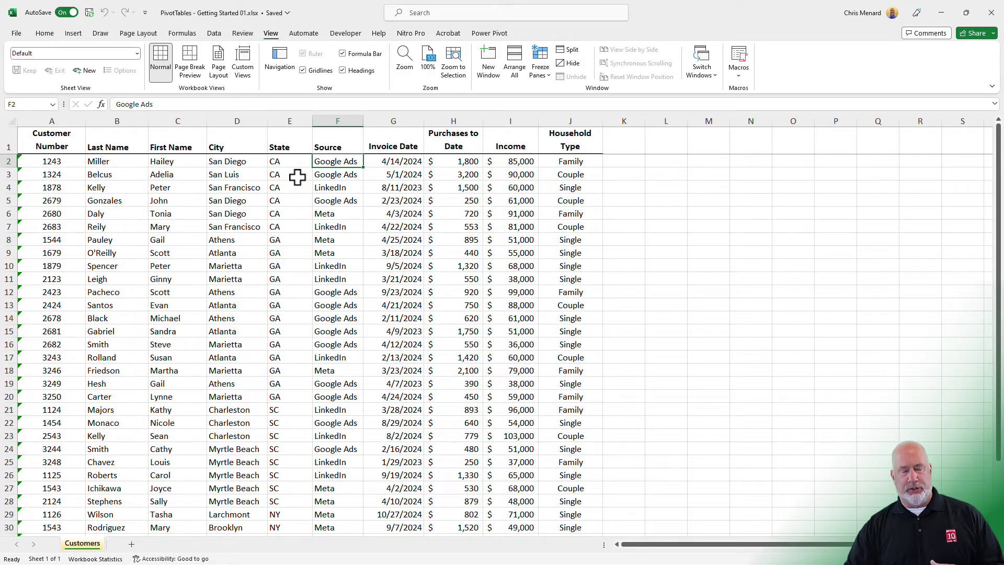
# - Insert a blank row above the Georgia rows, AutoSum the California purchases there, then remove it again
pyautogui.click(294, 239)
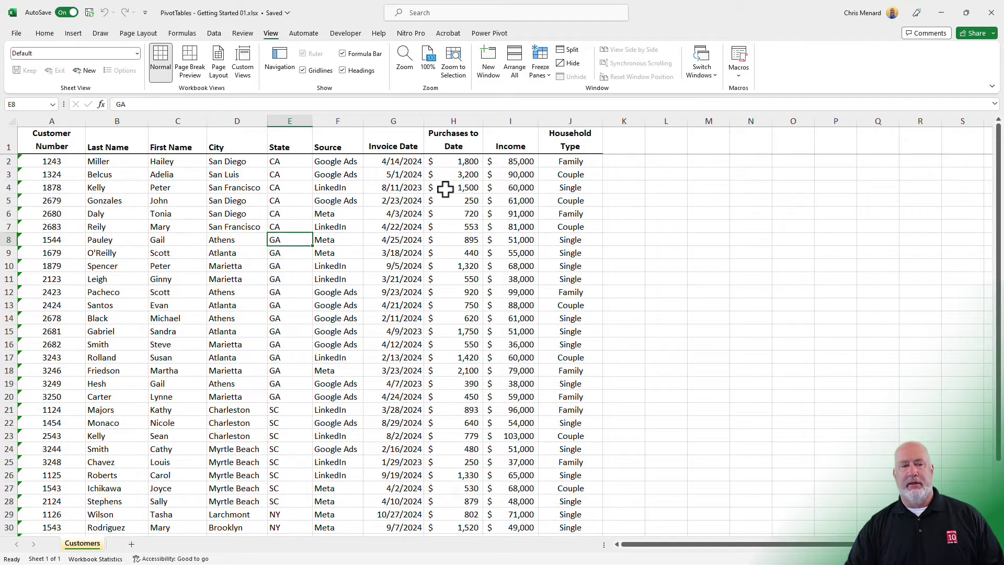
pyautogui.click(9, 253)
pyautogui.click(9, 240)
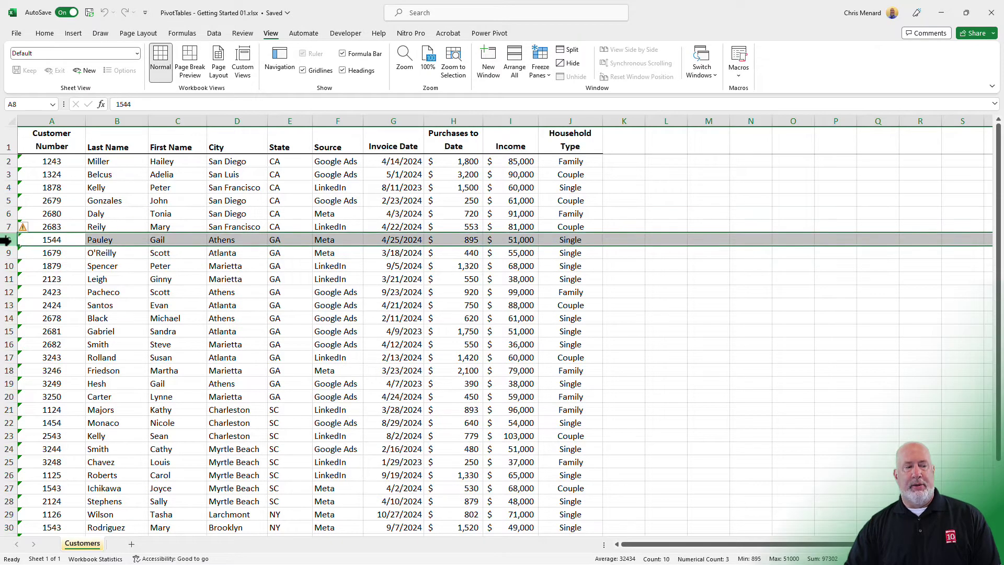
pyautogui.rightClick(9, 240)
pyautogui.click(45, 345)
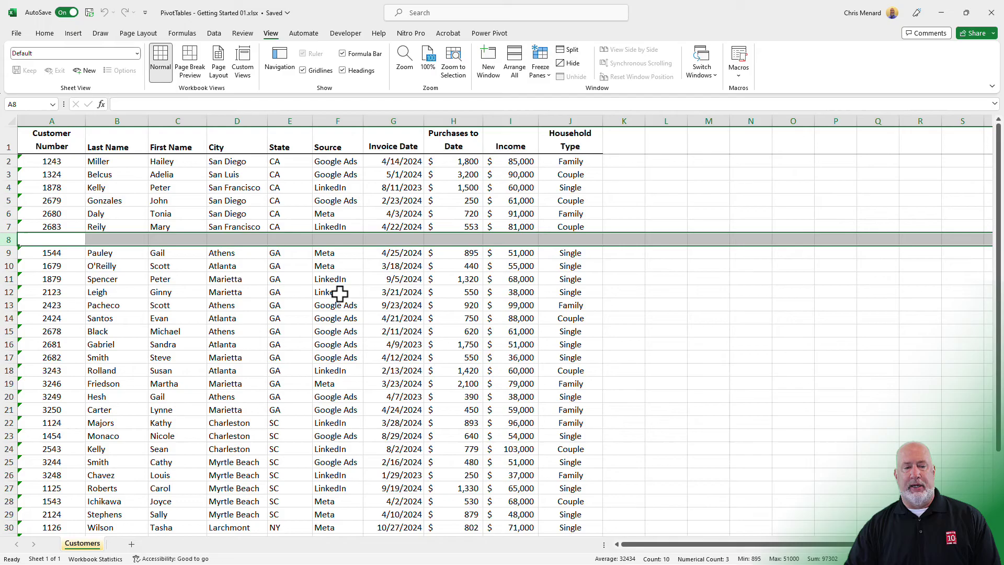
pyautogui.click(461, 239)
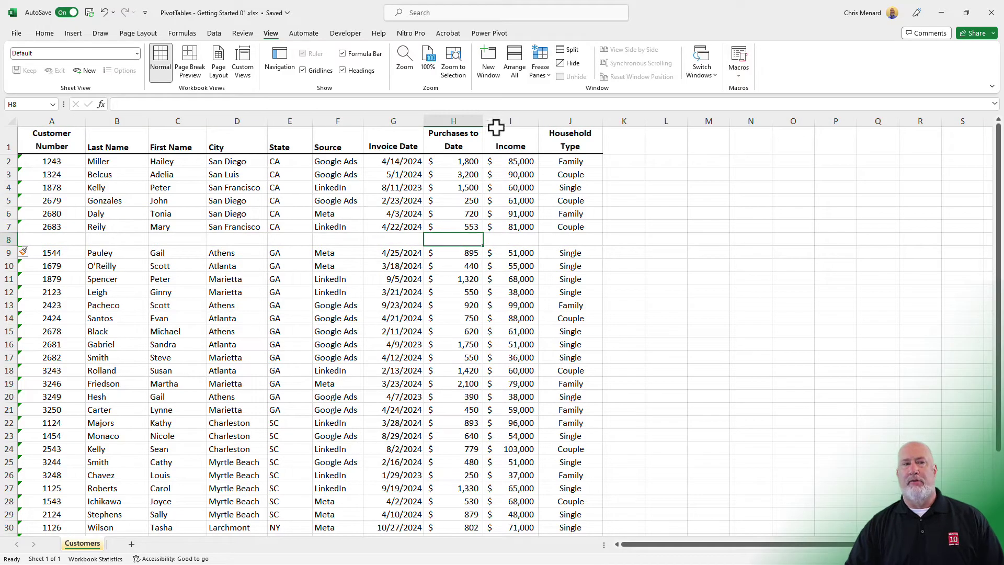
pyautogui.click(45, 35)
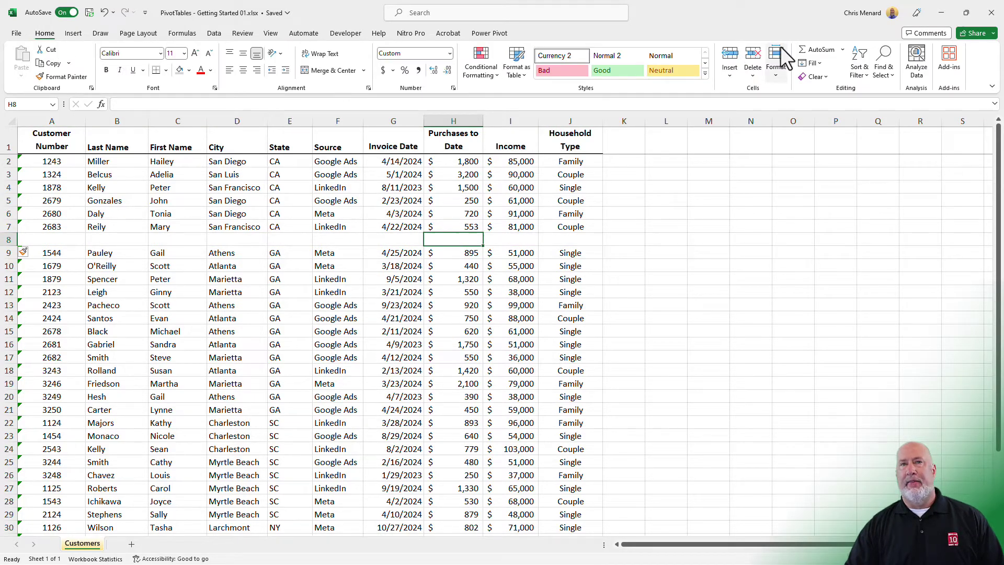
pyautogui.doubleClick(816, 51)
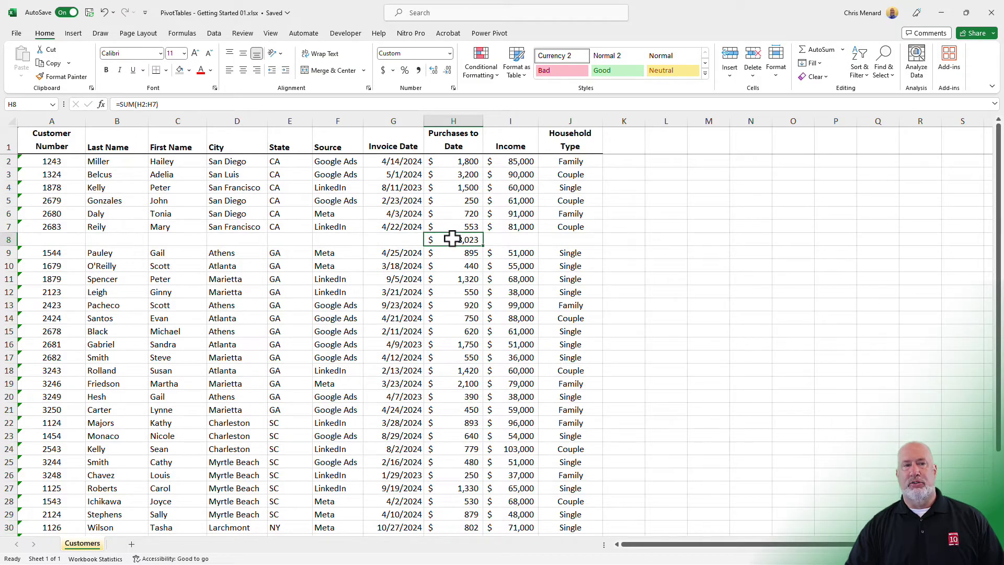
pyautogui.press('Delete')
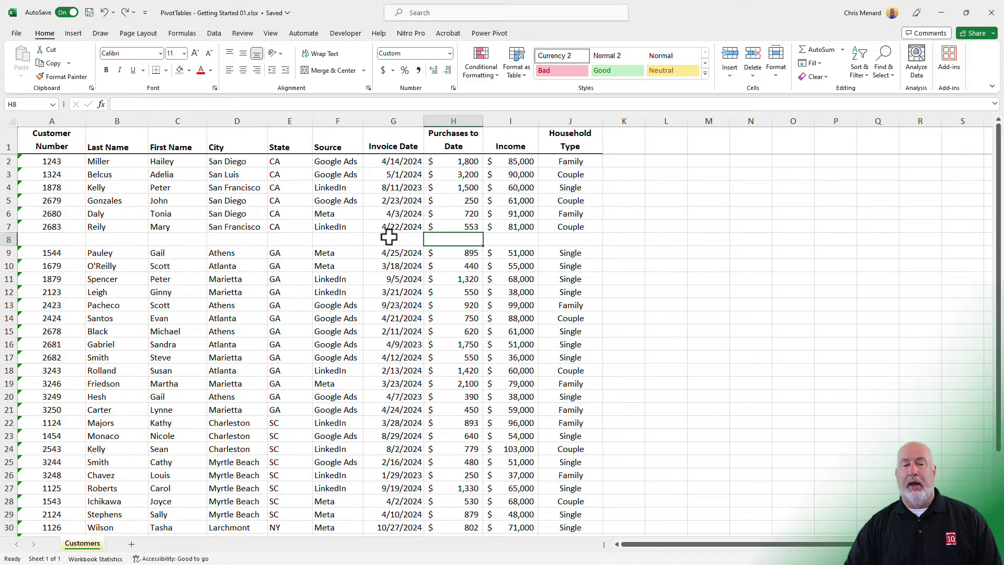
pyautogui.hotkey('shift', 'space')
pyautogui.hotkey('ctrl', '-')
pyautogui.click(391, 222)
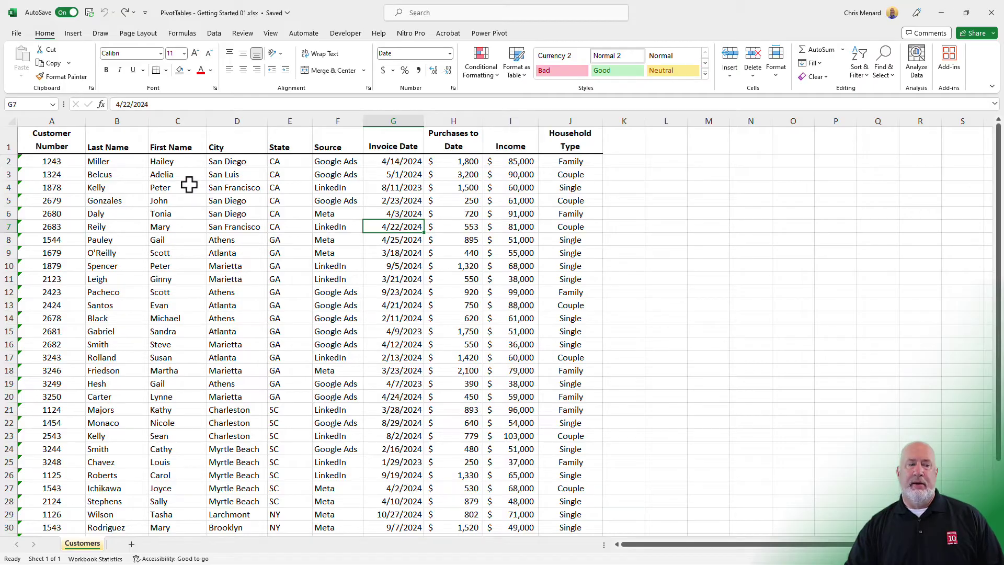
# - Create an empty PivotTable from Customers!$A$1:$J$36 on a new worksheet
pyautogui.click(235, 184)
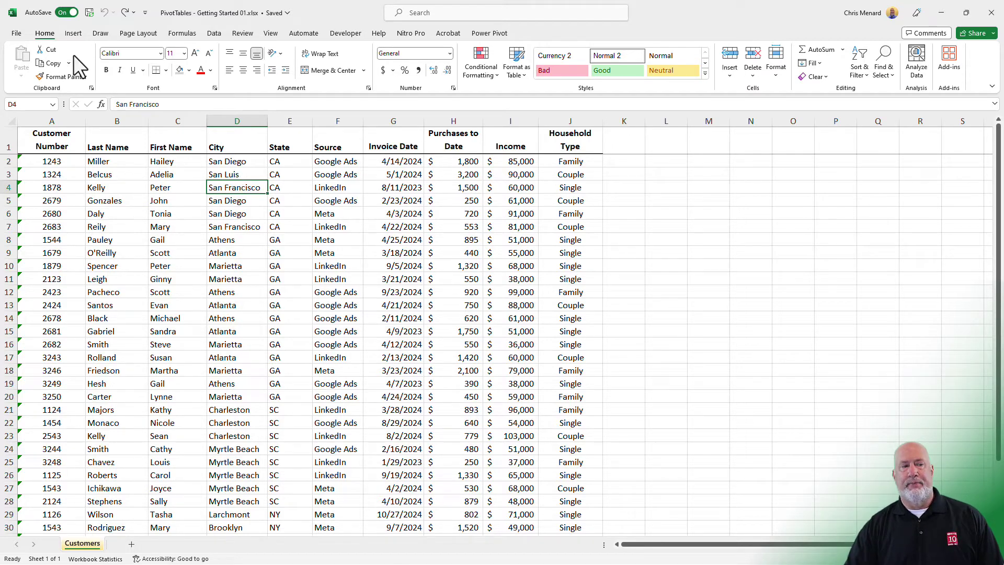
pyautogui.click(72, 34)
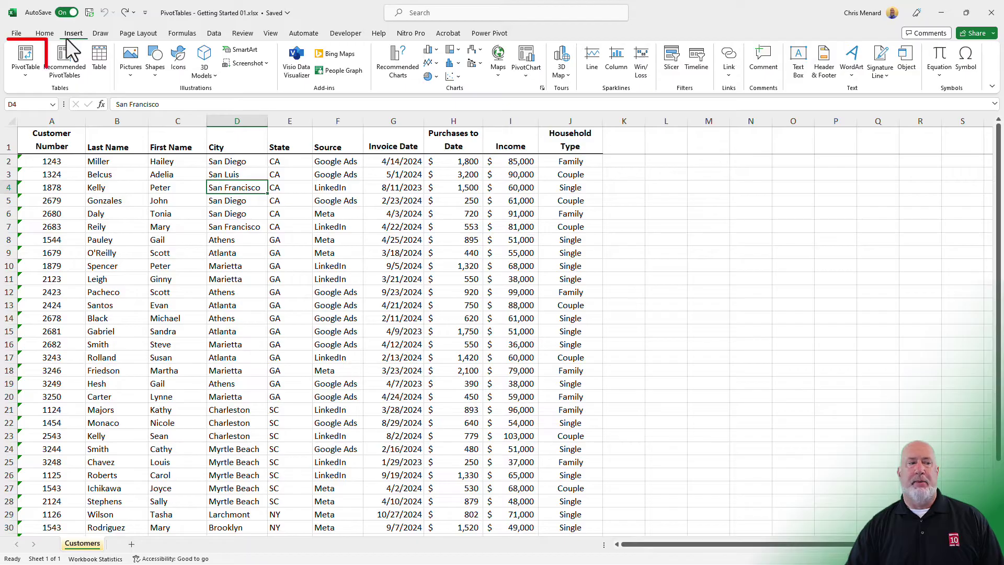
pyautogui.click(31, 46)
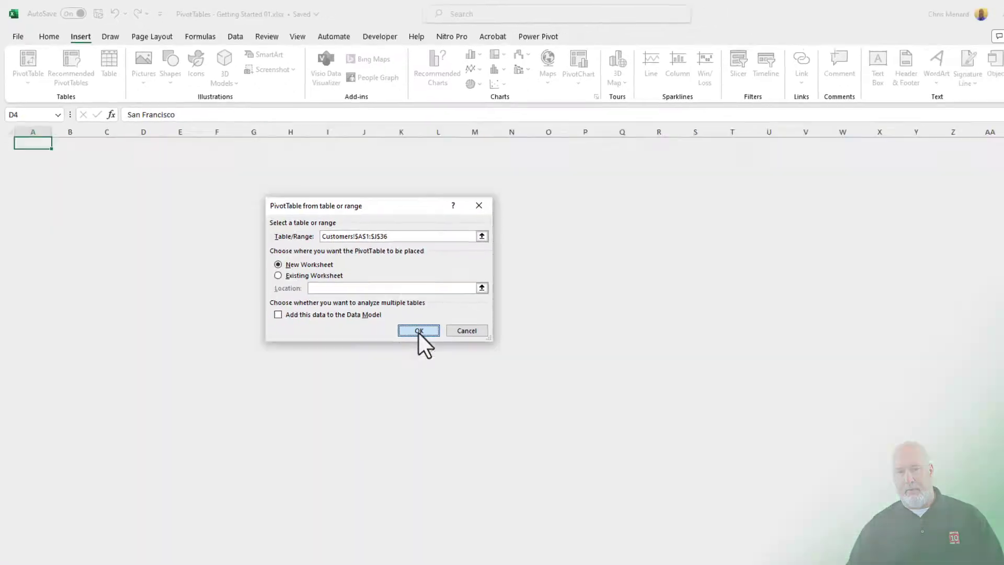
pyautogui.click(551, 437)
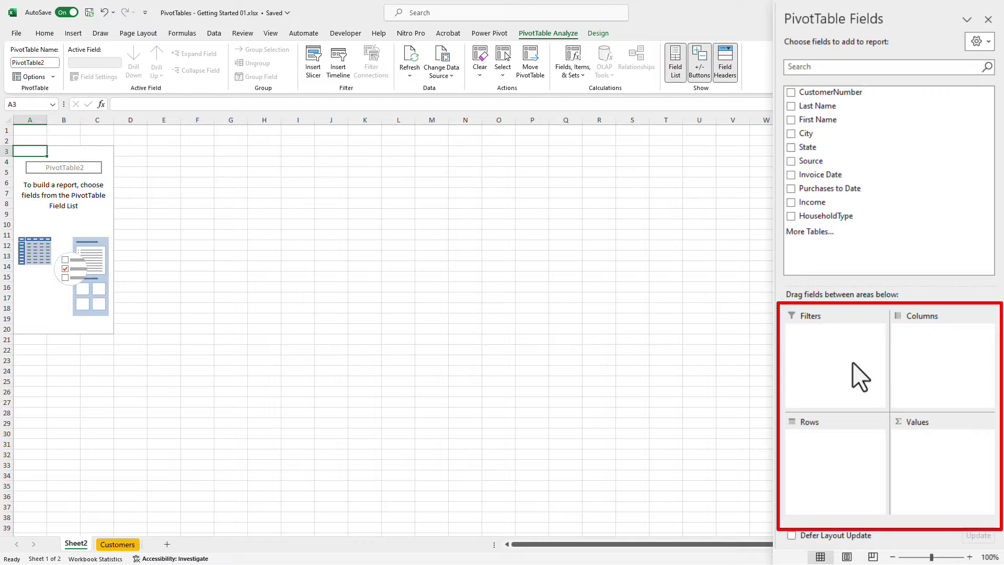
# - Add State as row labels and Purchases to Date as summed values, viewing at 150%
pyautogui.click(794, 152)
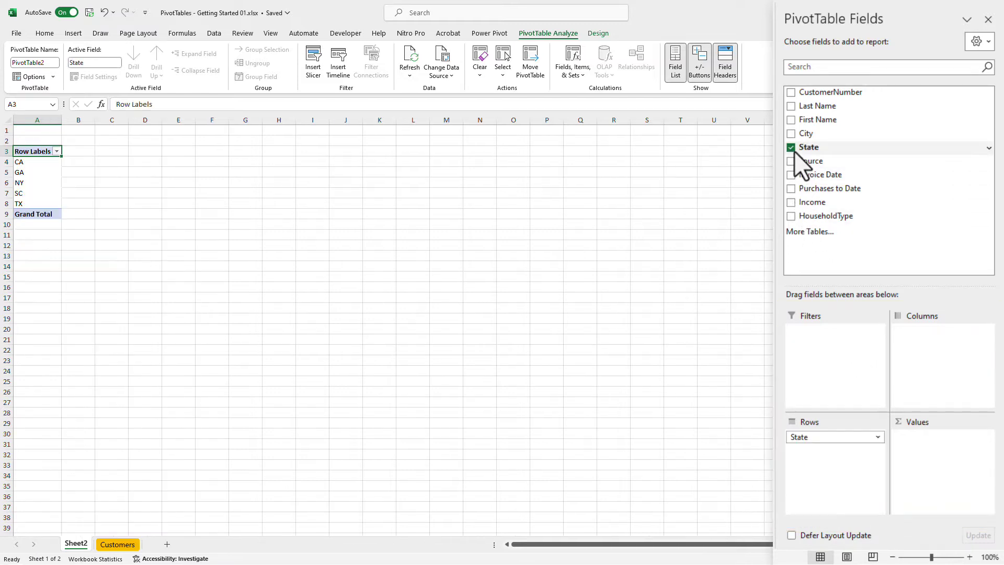
pyautogui.click(969, 558)
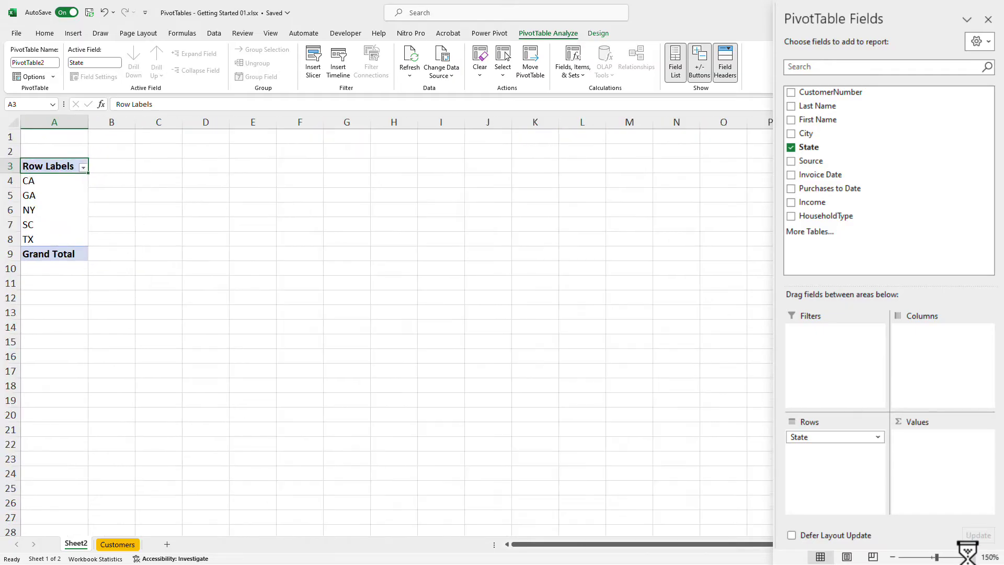
pyautogui.click(970, 558)
pyautogui.click(790, 189)
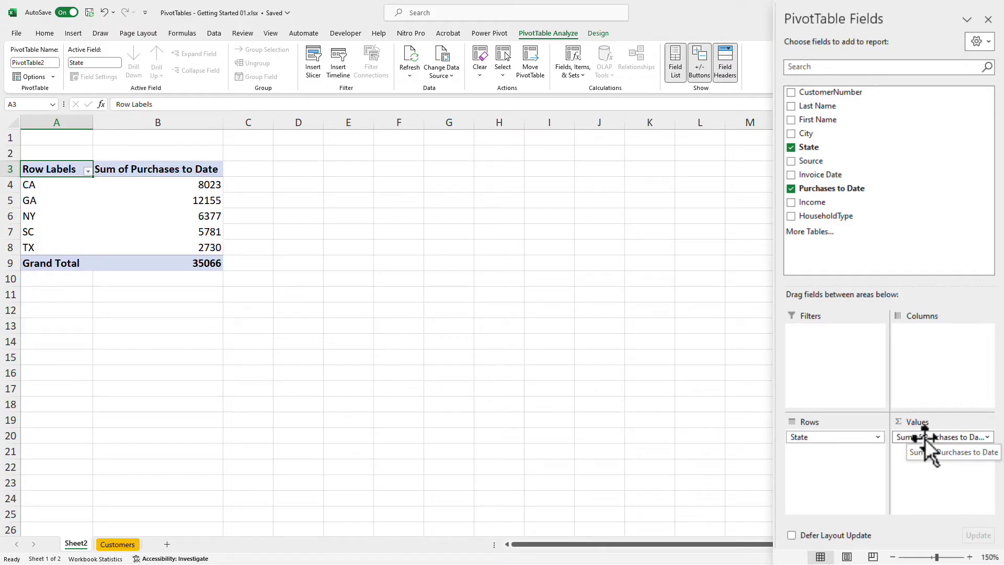
# - Re-add Purchases to Date to the Values area and rename Sheet2 to 'PT State Totals'
pyautogui.click(790, 188)
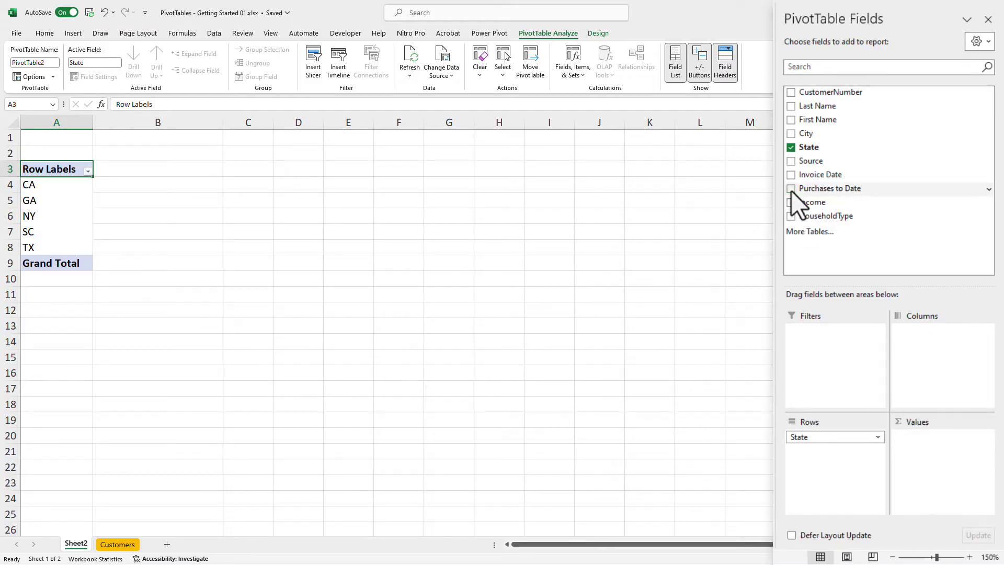
pyautogui.moveTo(806, 191); pyautogui.dragTo(937, 463)
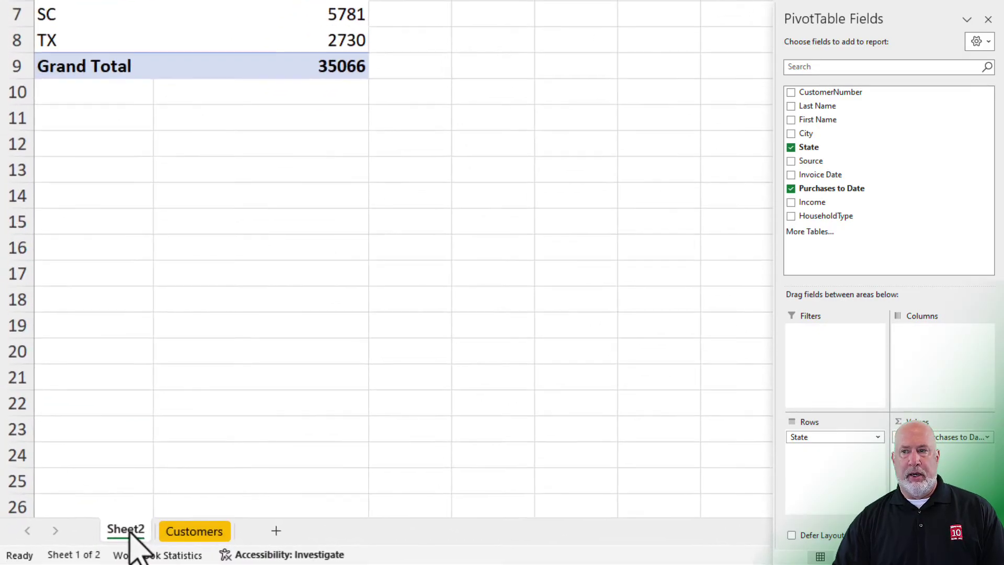
pyautogui.doubleClick(103, 538)
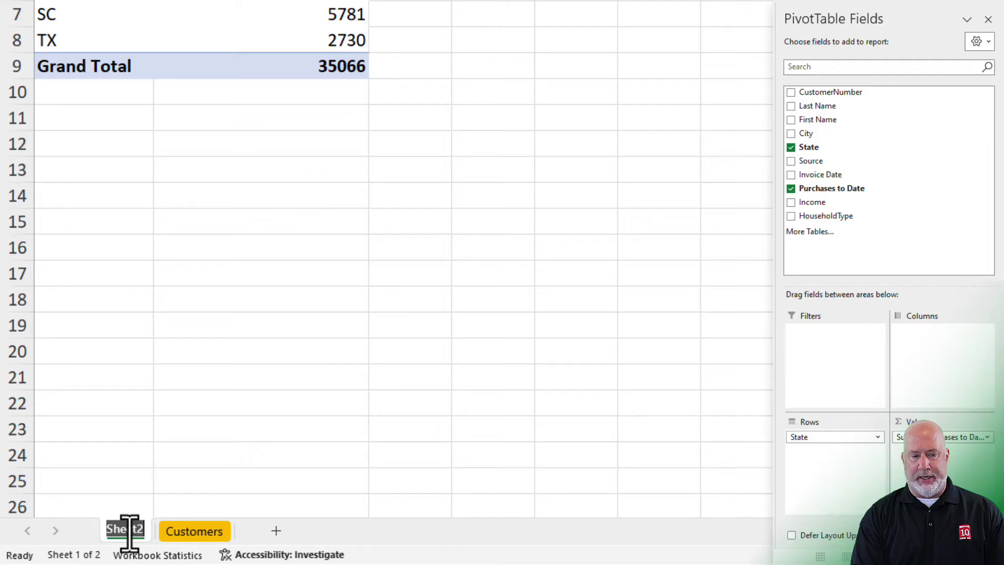
pyautogui.write('PT')
pyautogui.press('Return')
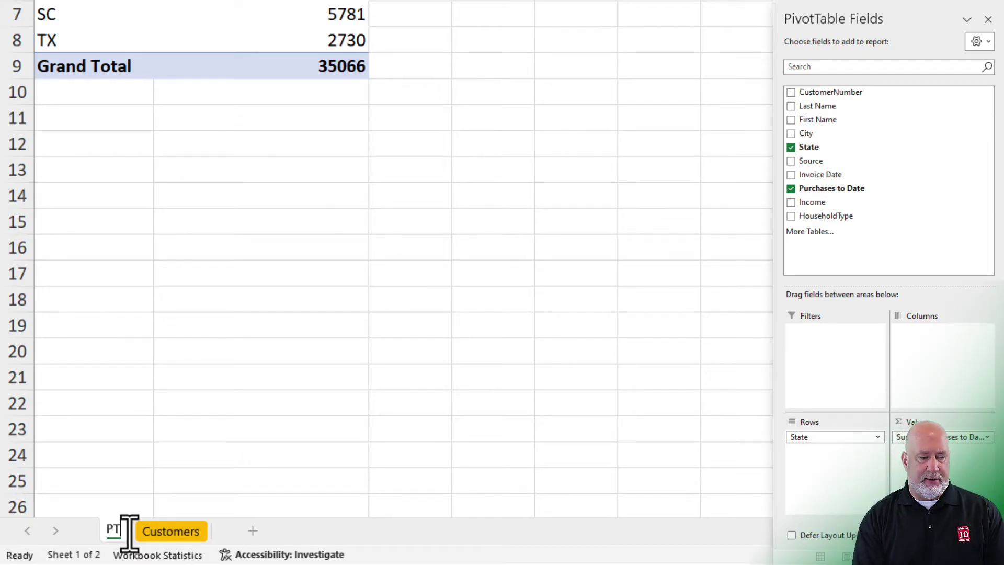
pyautogui.write(' State')
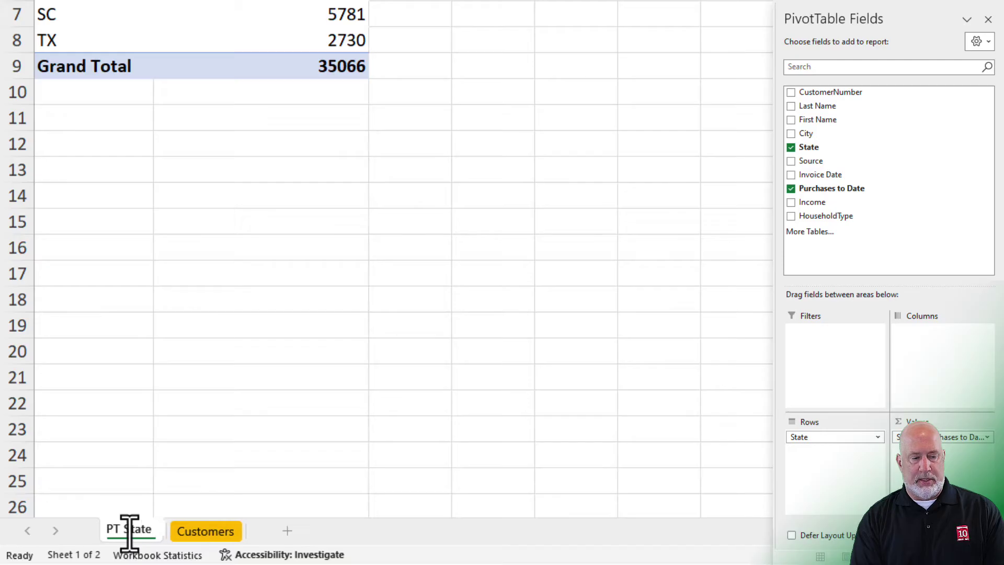
pyautogui.write(' Totals')
pyautogui.press('Return')
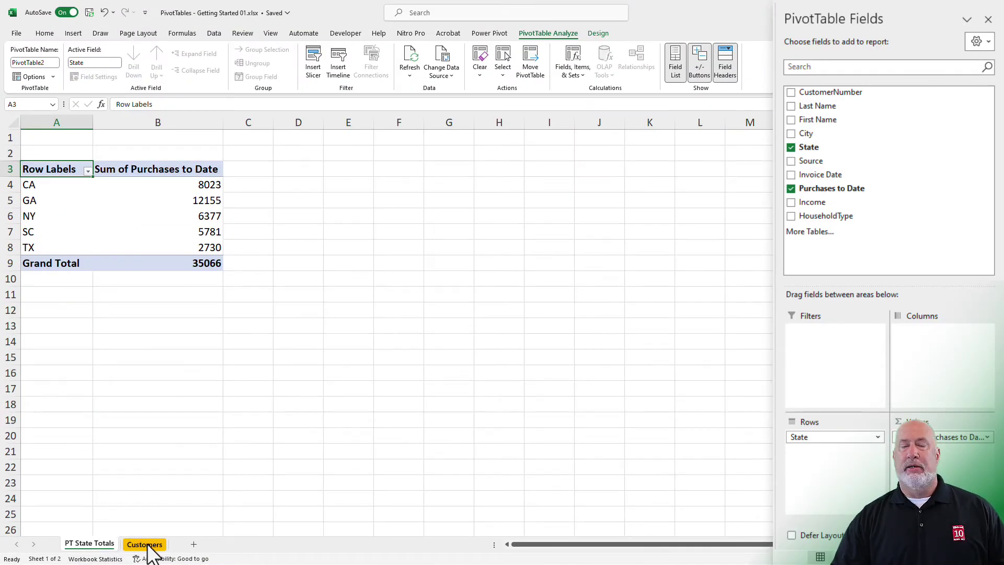
# - From the Customers sheet, create a second empty PivotTable on a new worksheet
pyautogui.click(146, 545)
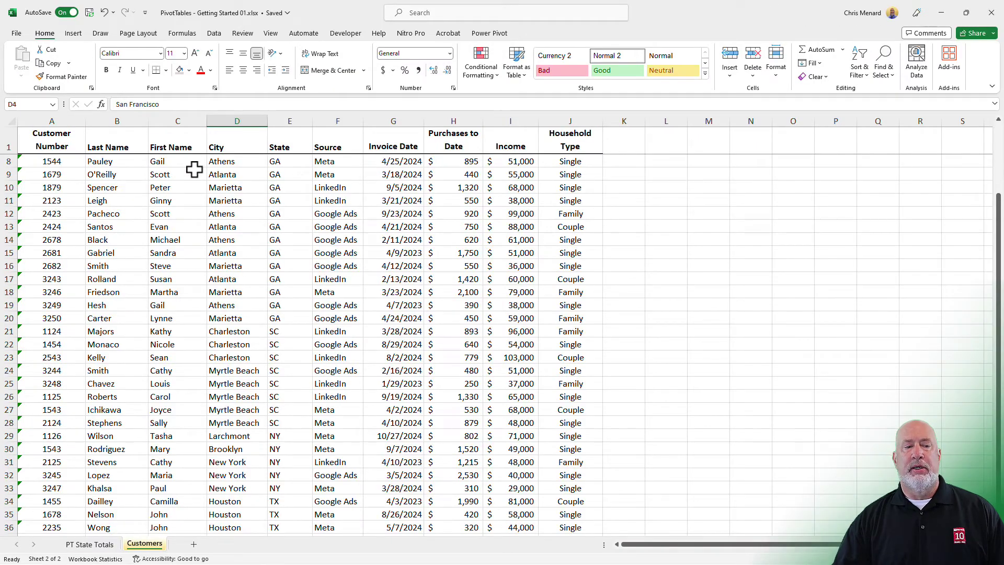
pyautogui.click(194, 169)
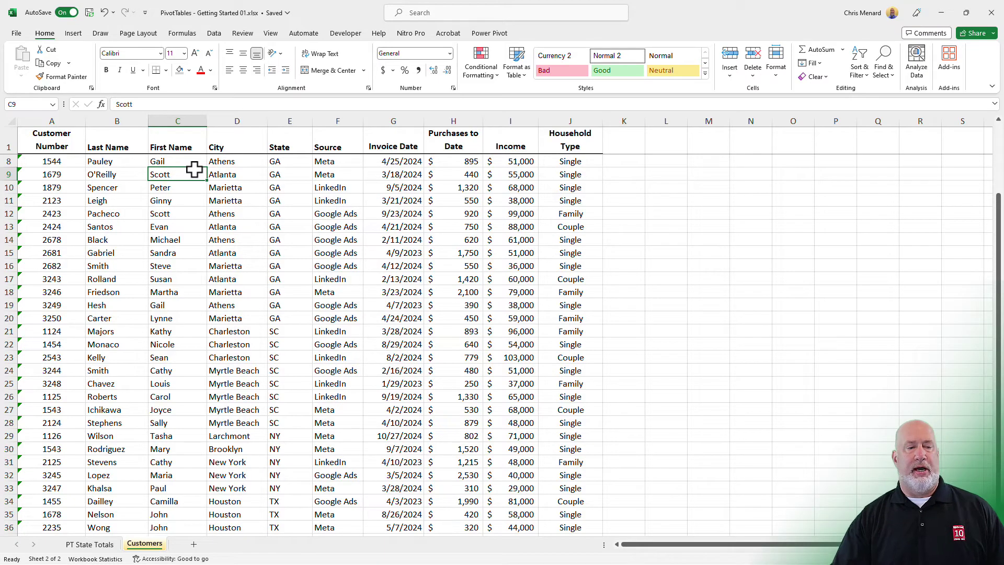
pyautogui.click(74, 34)
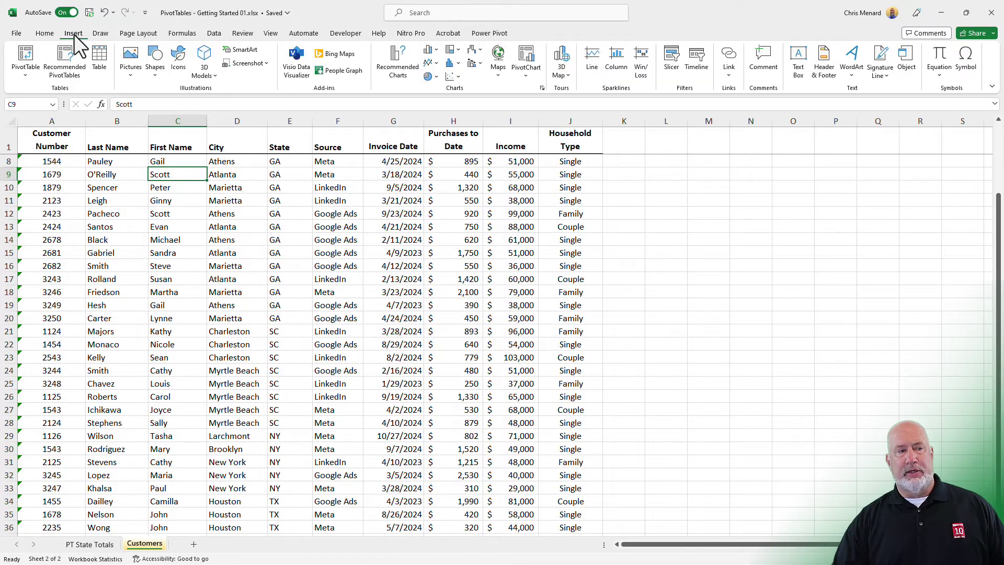
pyautogui.click(27, 50)
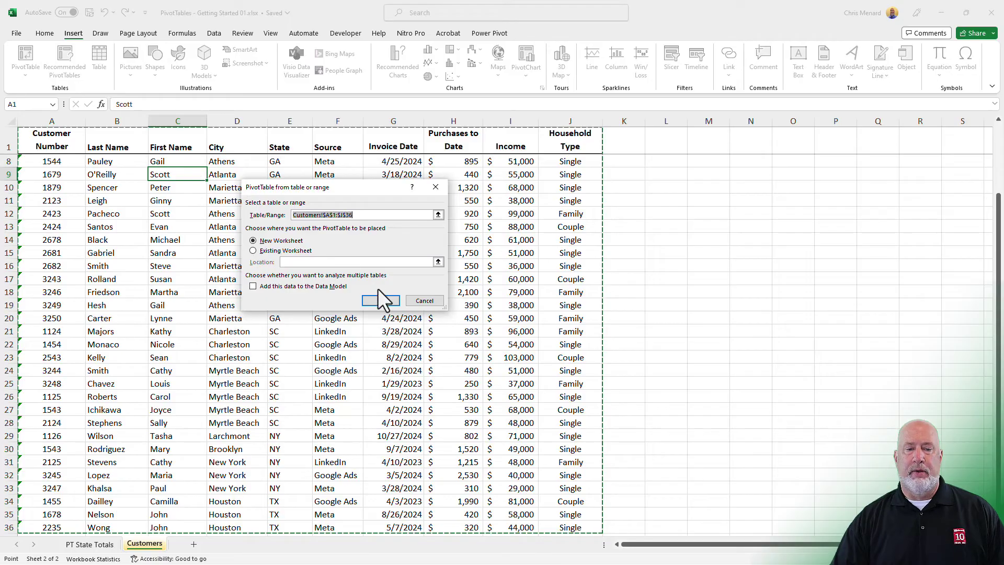
pyautogui.click(382, 299)
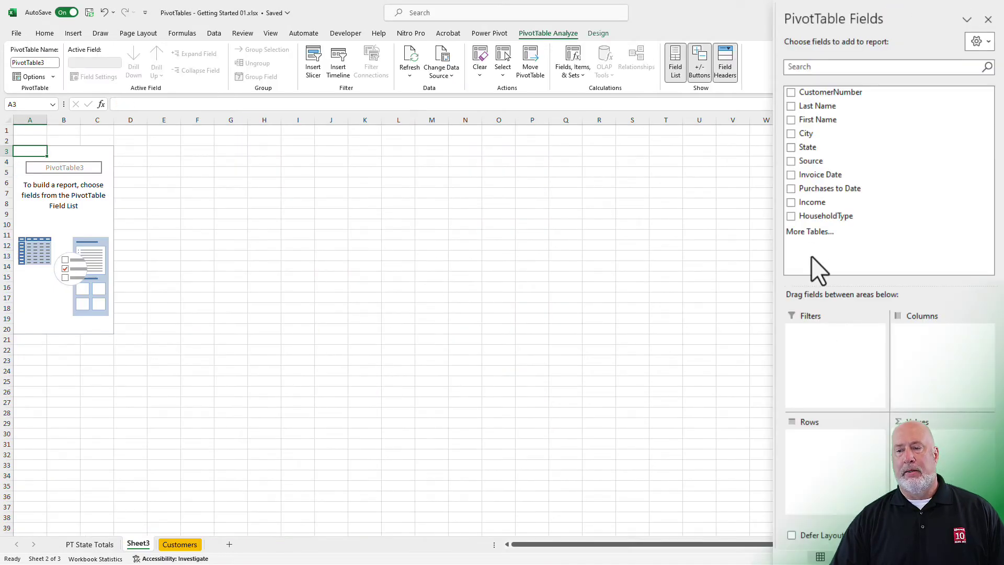
# - Add State, City and HouseholdType as nested rows with Purchases to Date summed
pyautogui.click(791, 147)
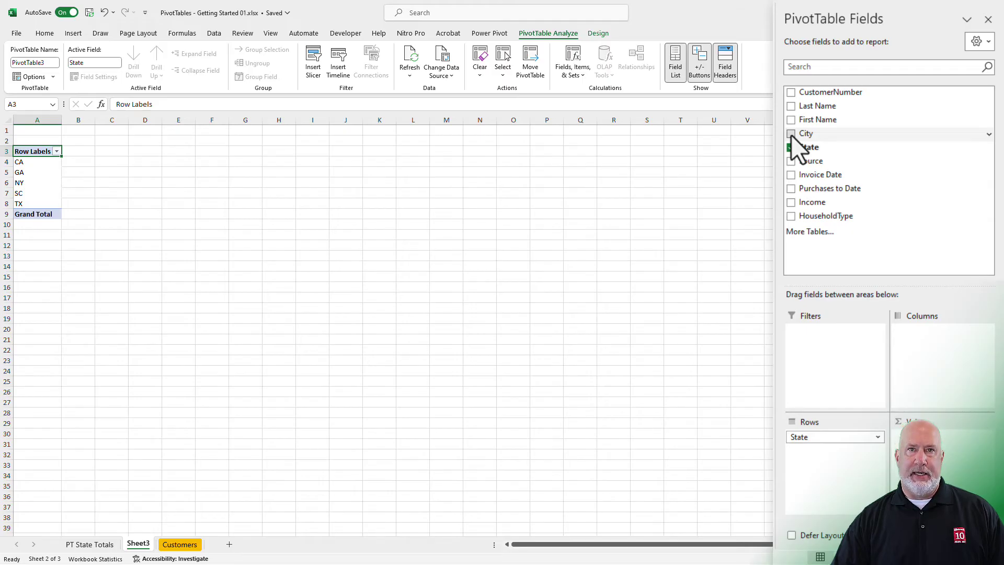
pyautogui.click(791, 134)
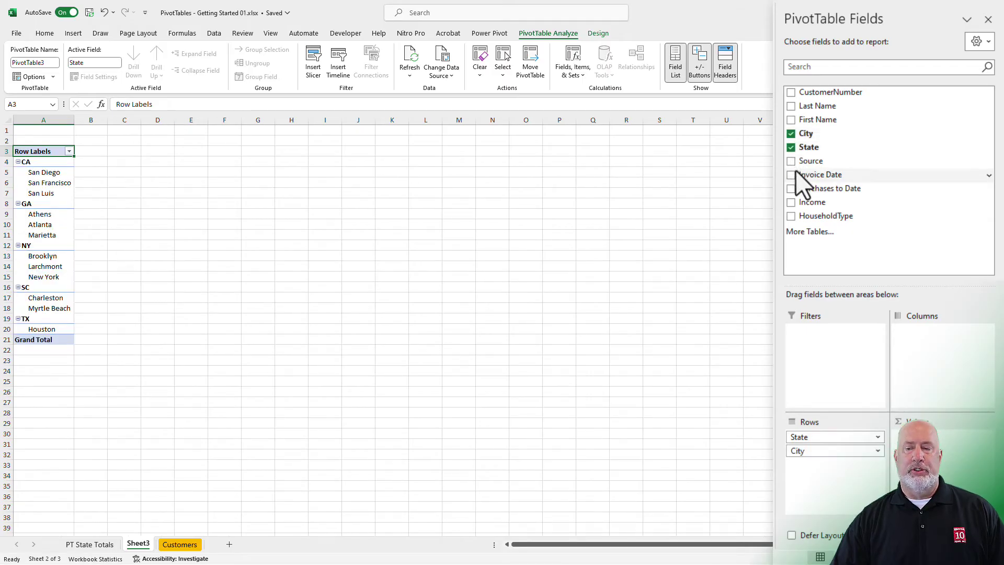
pyautogui.click(790, 218)
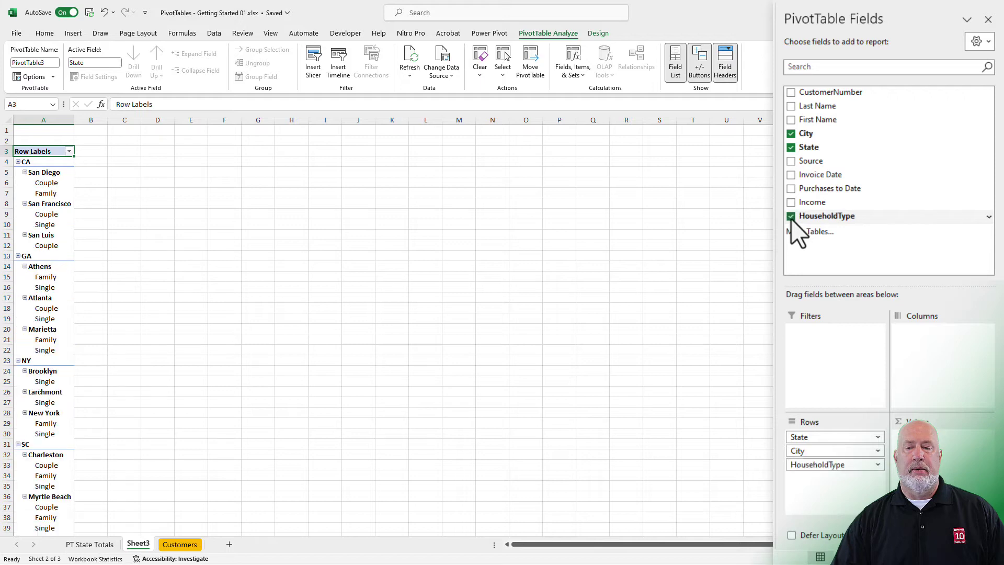
pyautogui.click(792, 189)
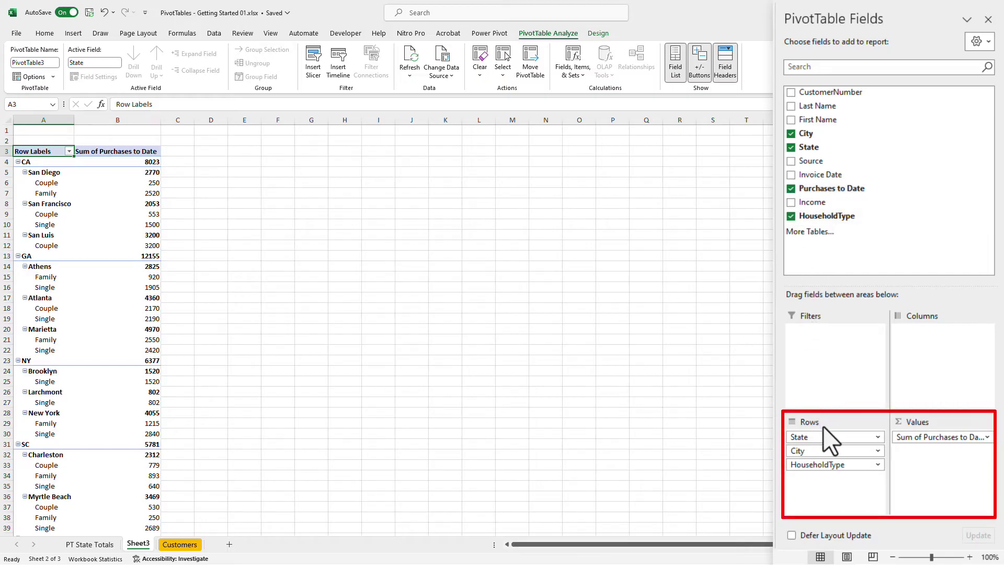
pyautogui.moveTo(825, 436); pyautogui.dragTo(883, 449)
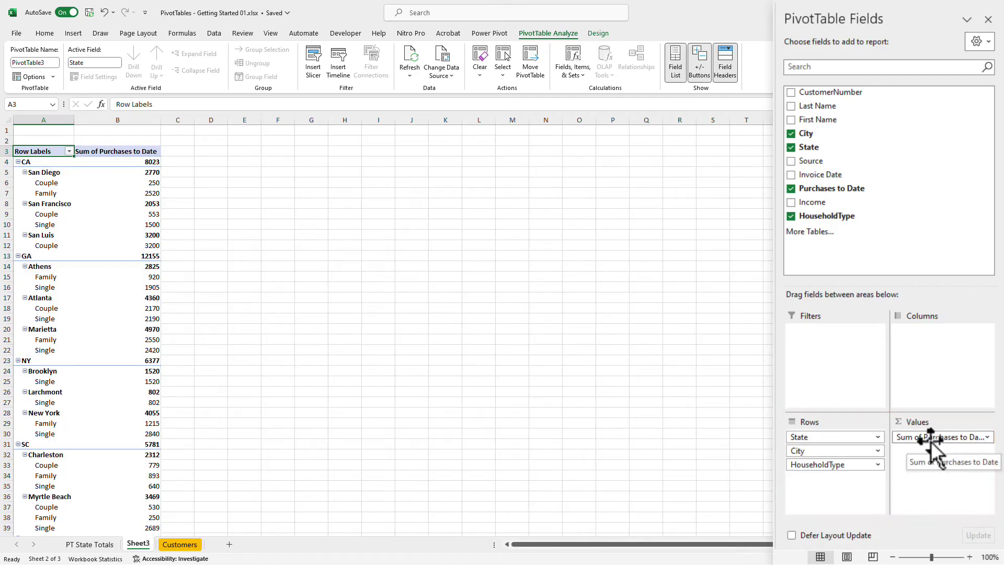
# - Move HouseholdType to Columns (Couple, Family, Single), keeping State and City in rows, at 130% zoom
pyautogui.click(969, 556)
pyautogui.click(970, 557)
pyautogui.scroll(1, 681, 439)
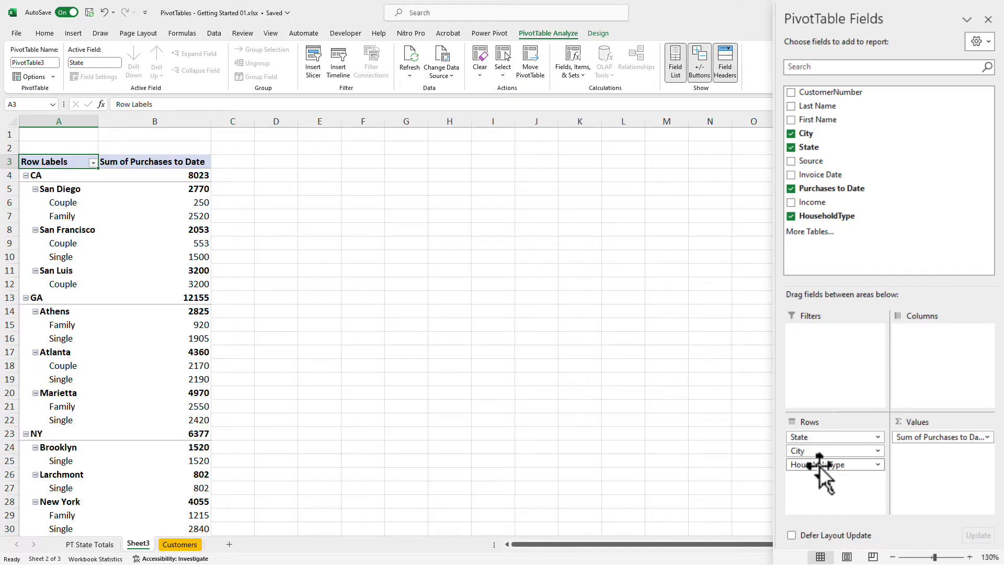
pyautogui.moveTo(819, 466); pyautogui.dragTo(936, 355)
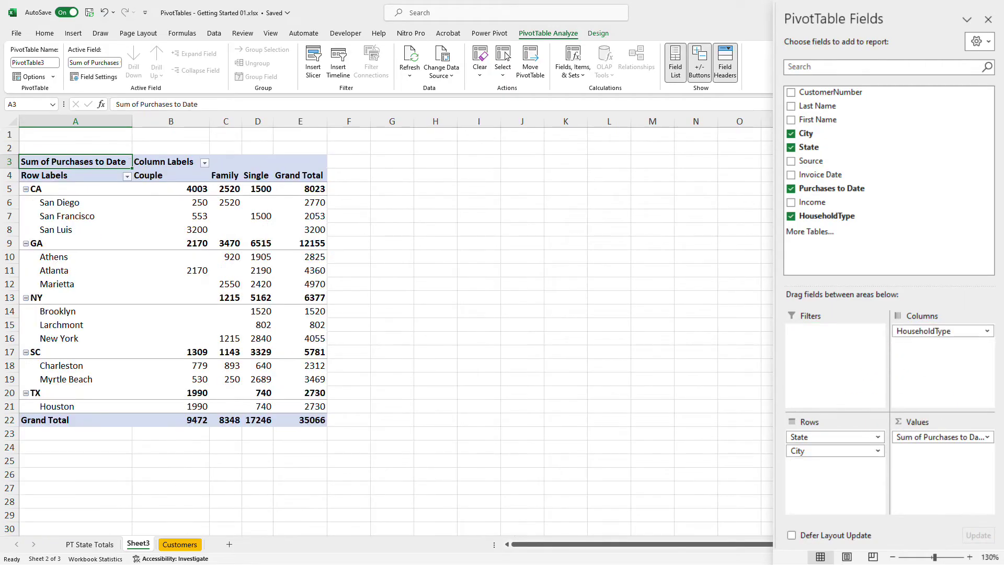
pyautogui.moveTo(273, 122); pyautogui.dragTo(246, 125)
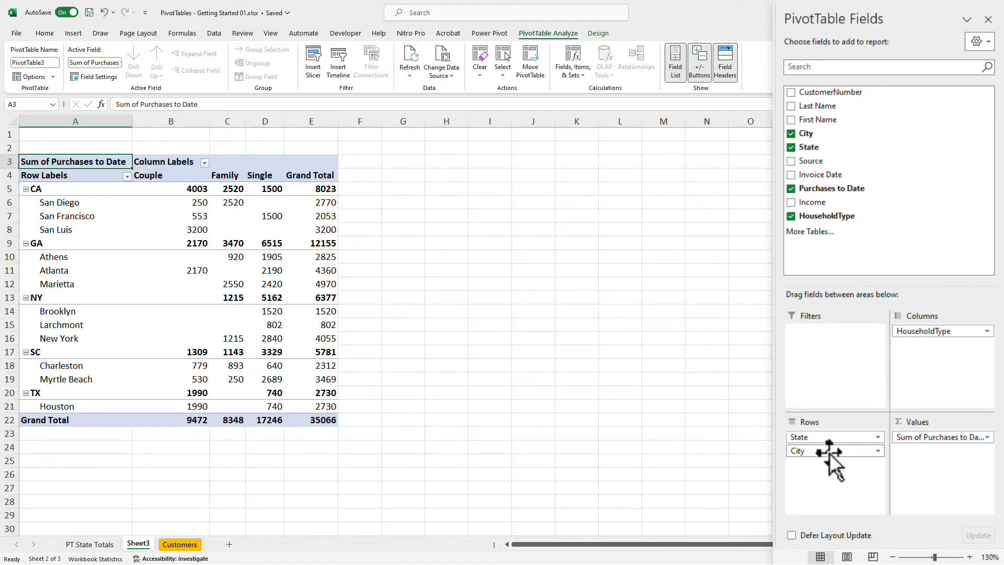
pyautogui.moveTo(830, 454); pyautogui.dragTo(791, 133)
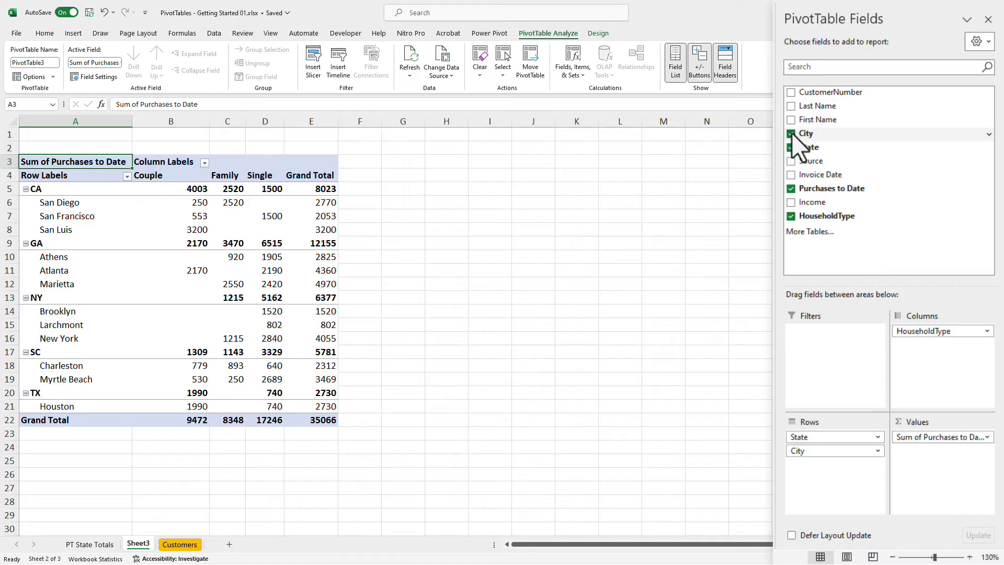
pyautogui.click(792, 133)
pyautogui.click(789, 137)
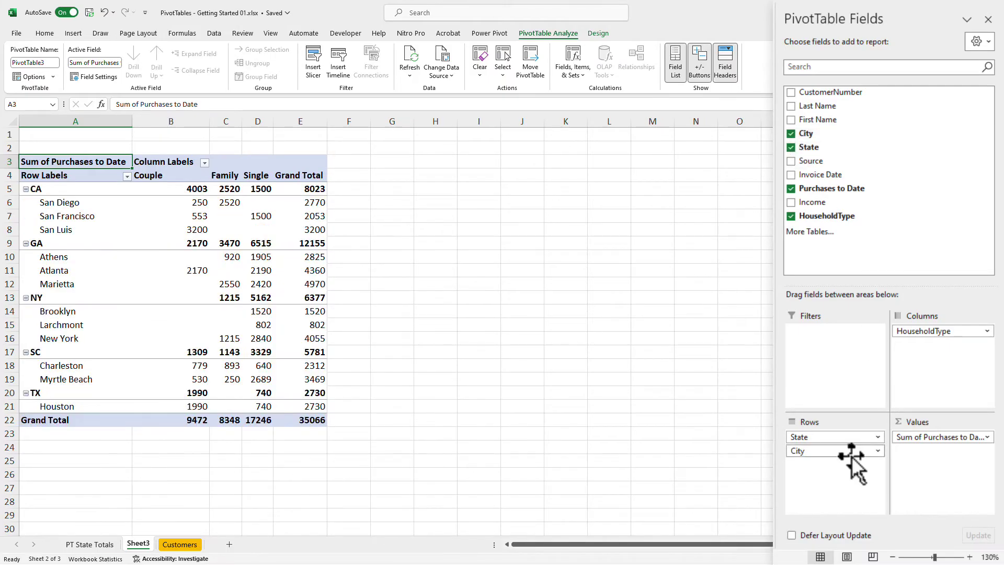
pyautogui.moveTo(836, 451); pyautogui.dragTo(913, 223)
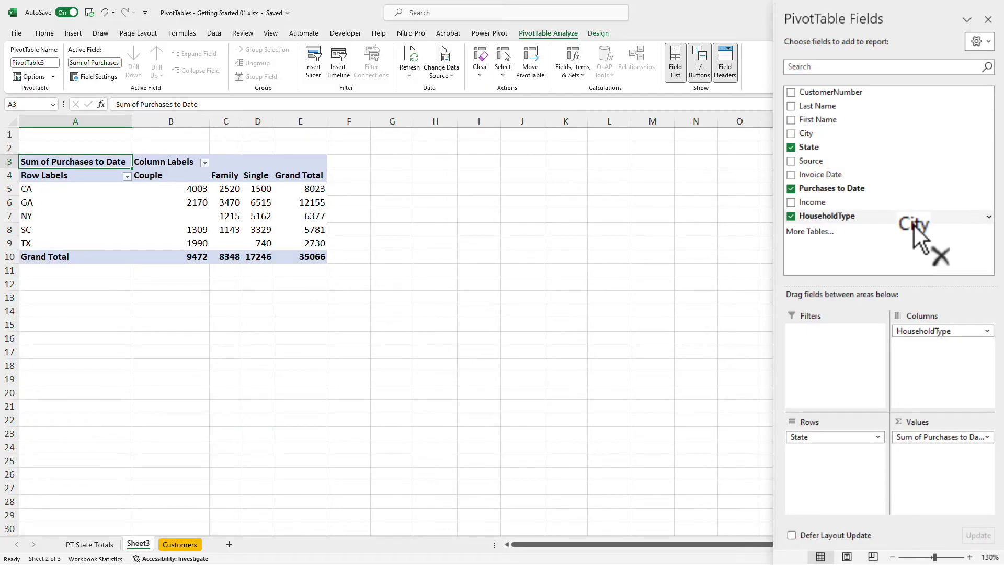
pyautogui.click(790, 134)
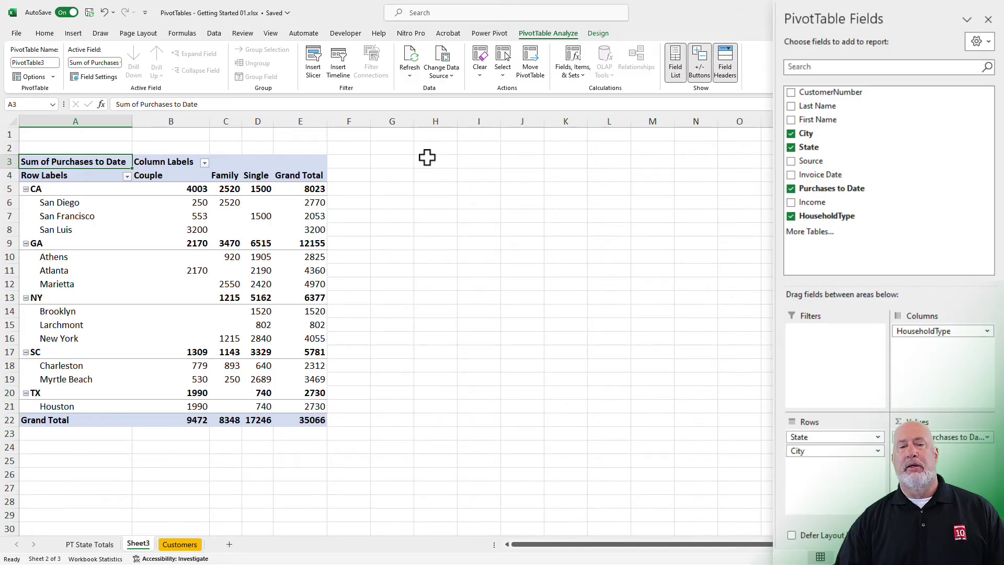
pyautogui.click(398, 163)
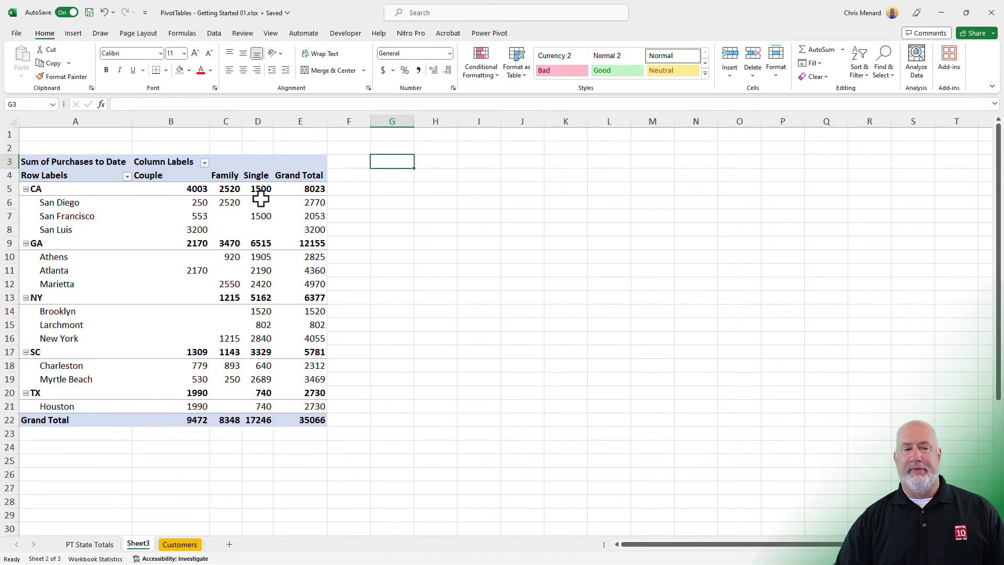
pyautogui.click(238, 203)
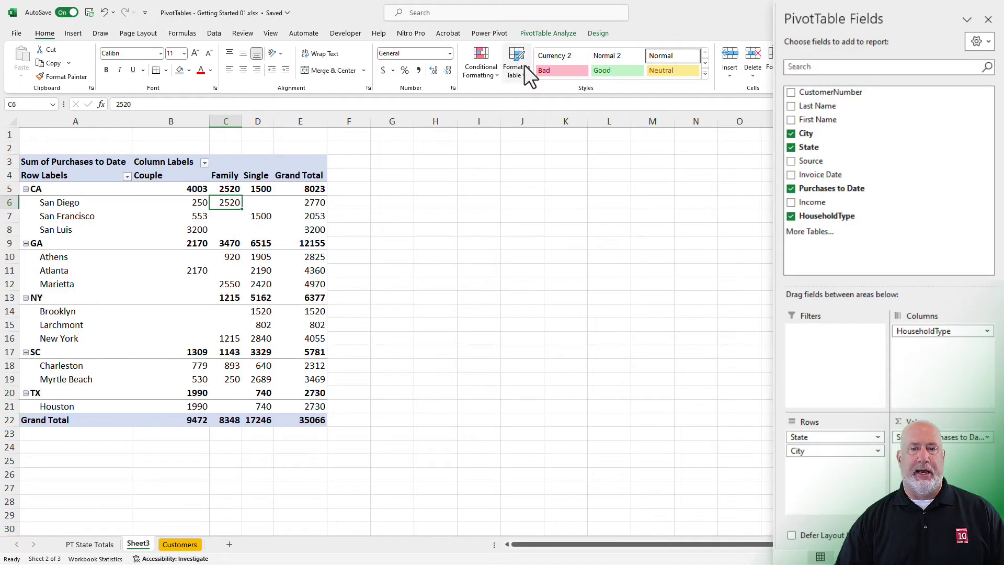
pyautogui.click(598, 34)
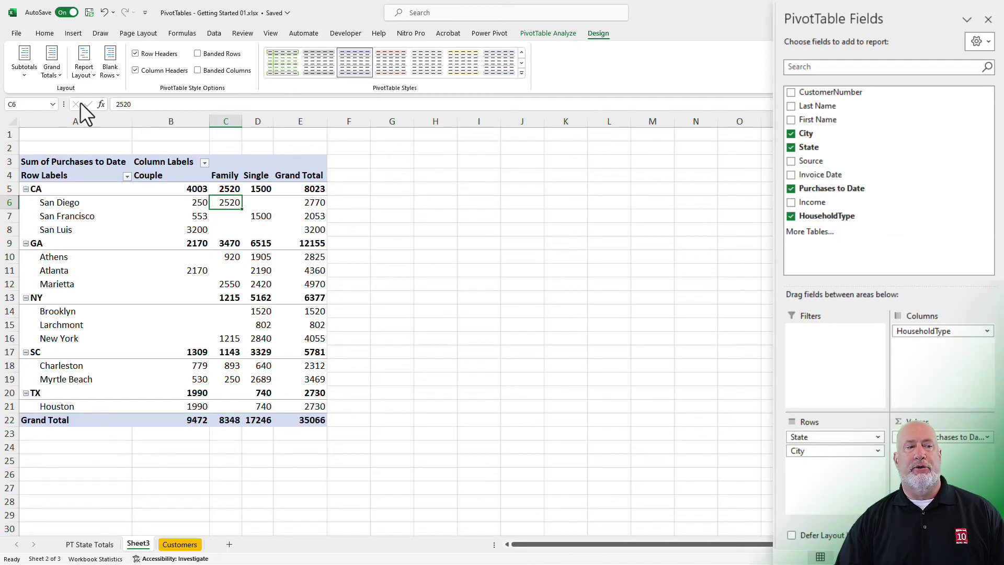
pyautogui.click(30, 83)
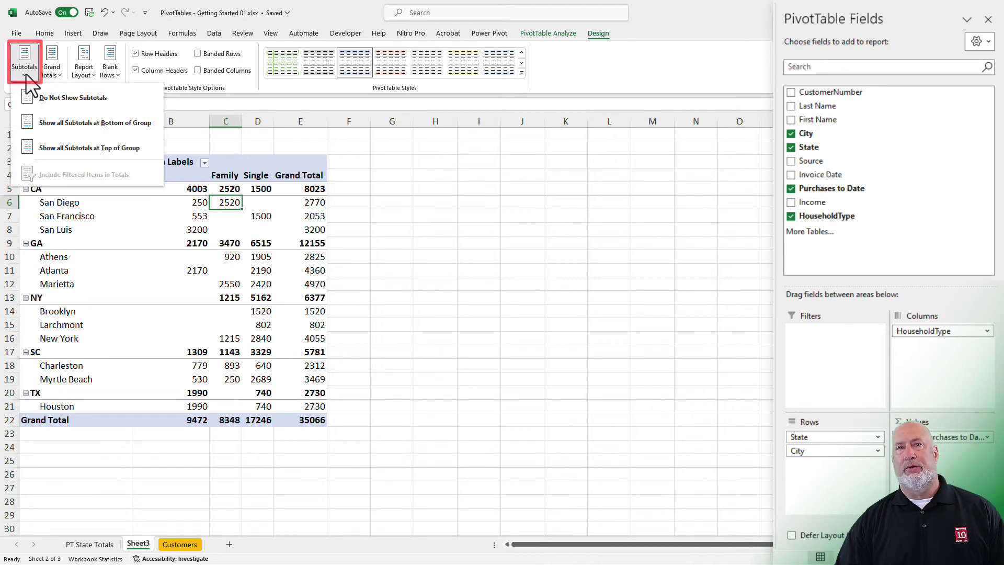
pyautogui.click(36, 96)
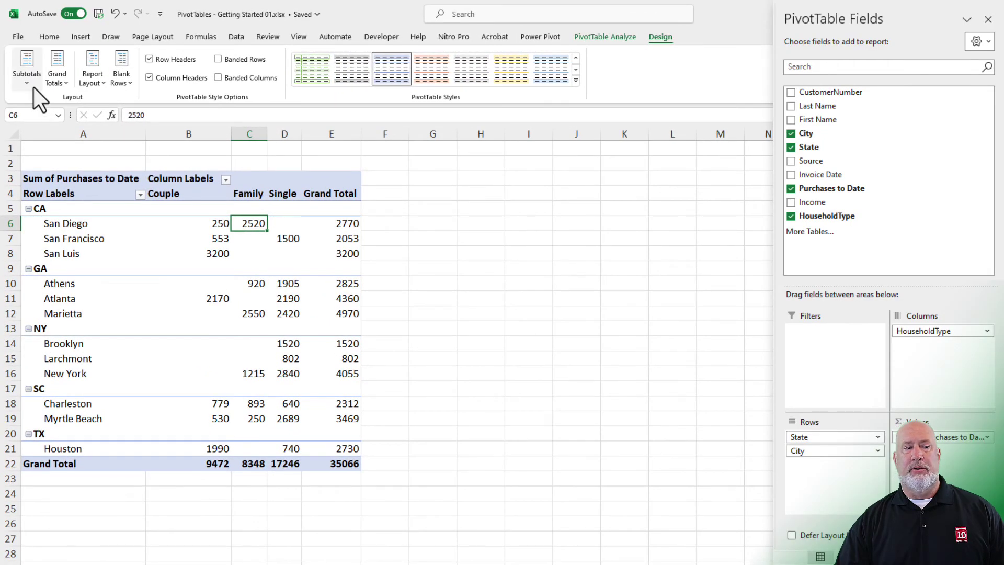
pyautogui.click(34, 87)
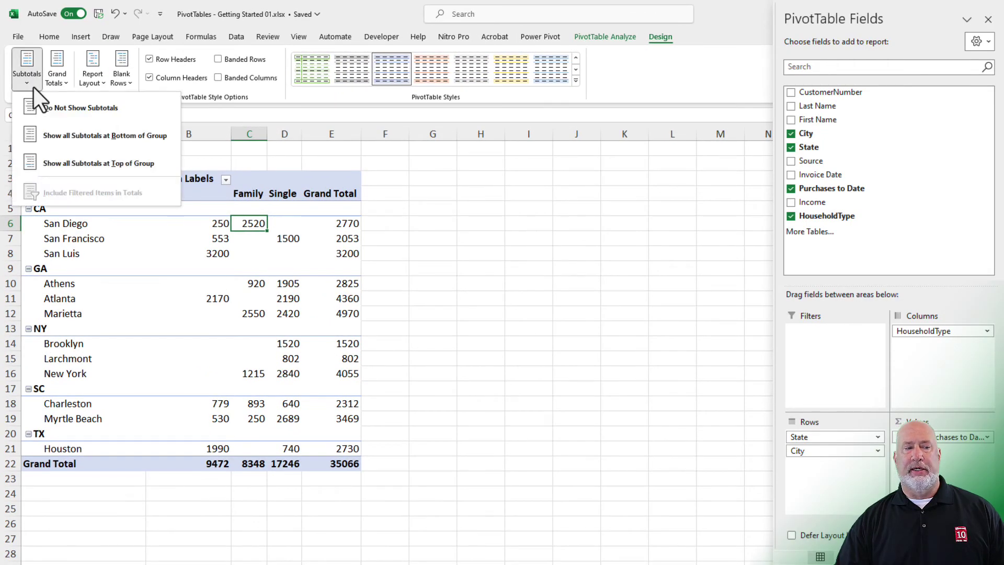
pyautogui.click(39, 137)
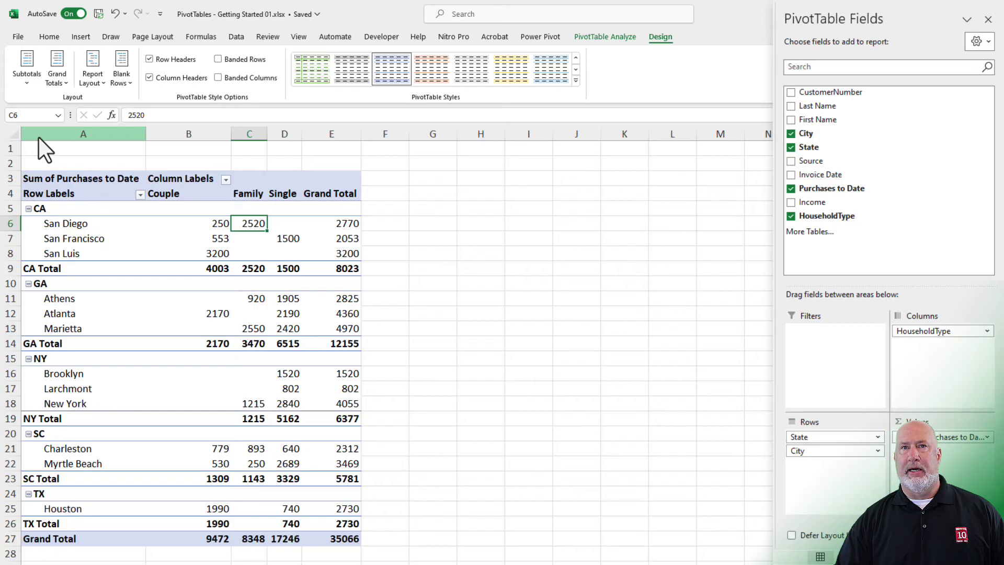
pyautogui.click(26, 88)
pyautogui.click(49, 165)
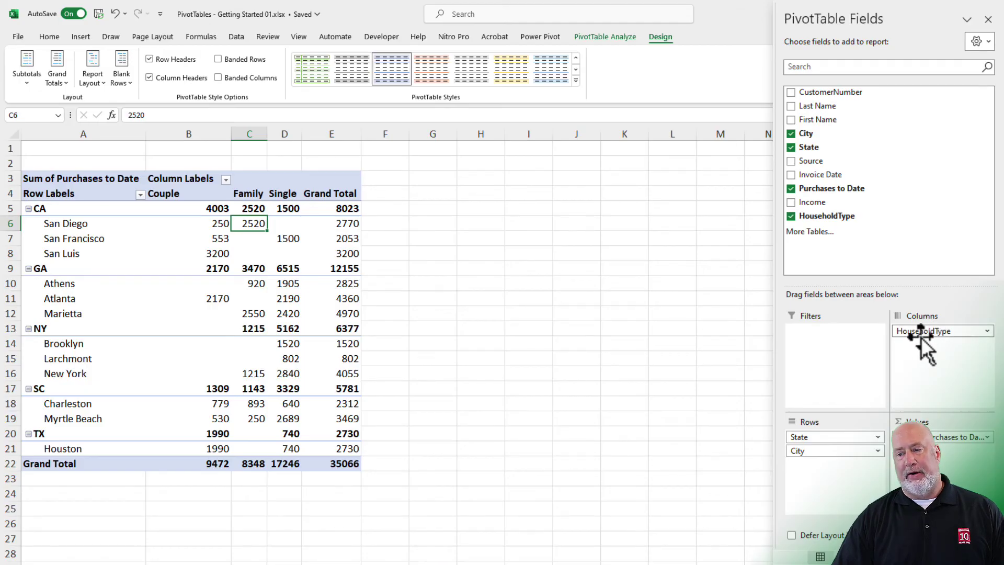
pyautogui.moveTo(924, 332); pyautogui.dragTo(909, 249)
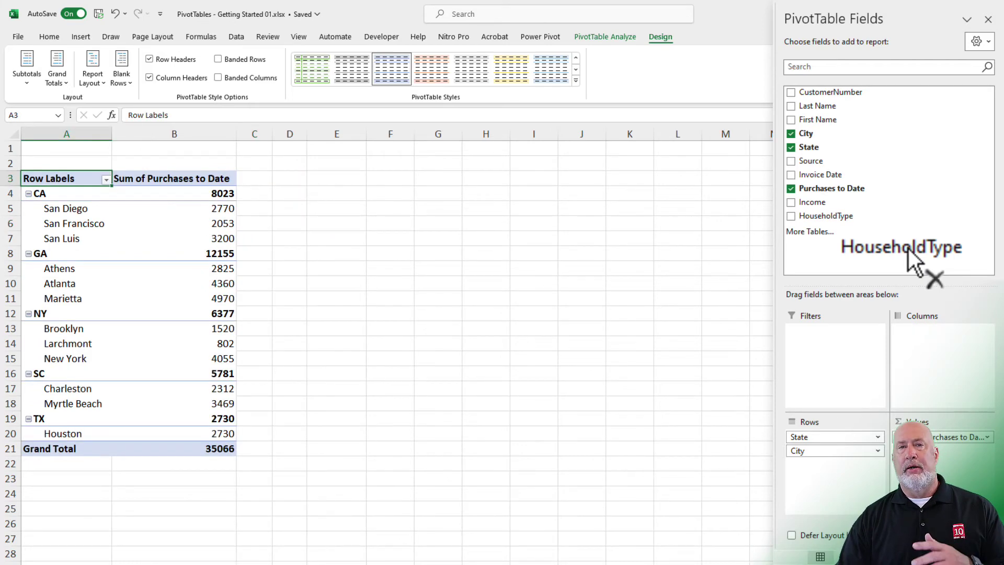
pyautogui.moveTo(908, 248); pyautogui.dragTo(894, 227)
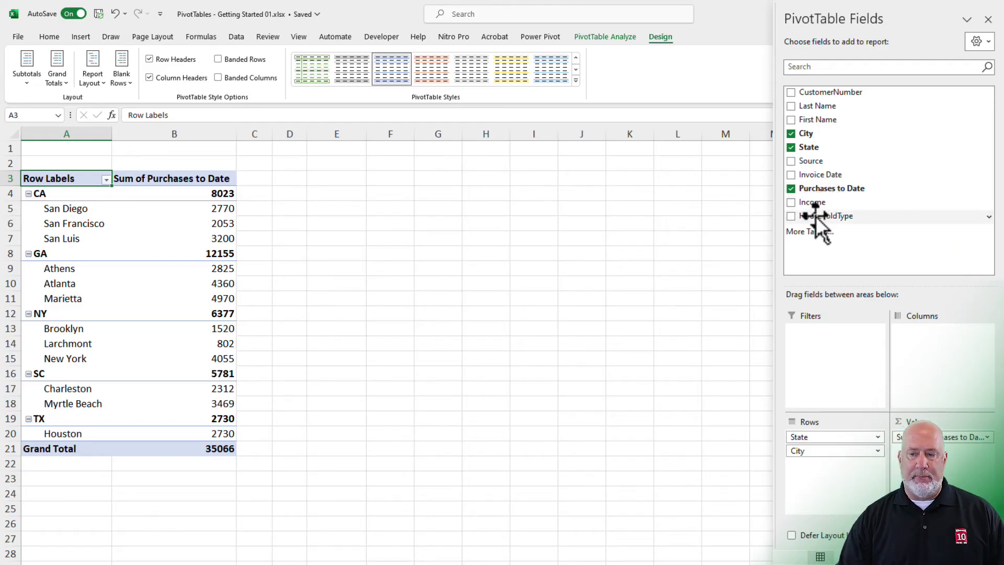
pyautogui.moveTo(815, 215); pyautogui.dragTo(937, 367)
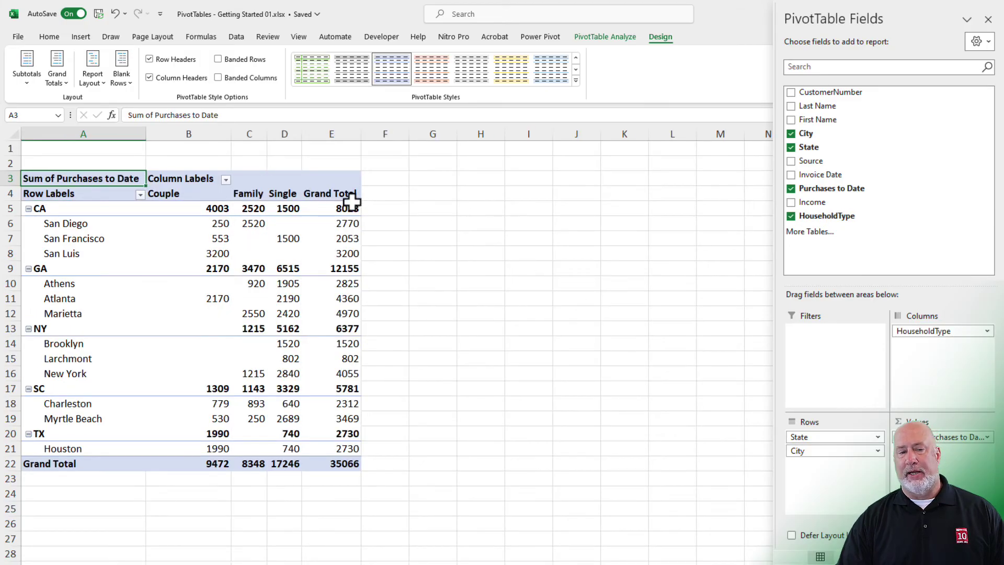
pyautogui.click(61, 82)
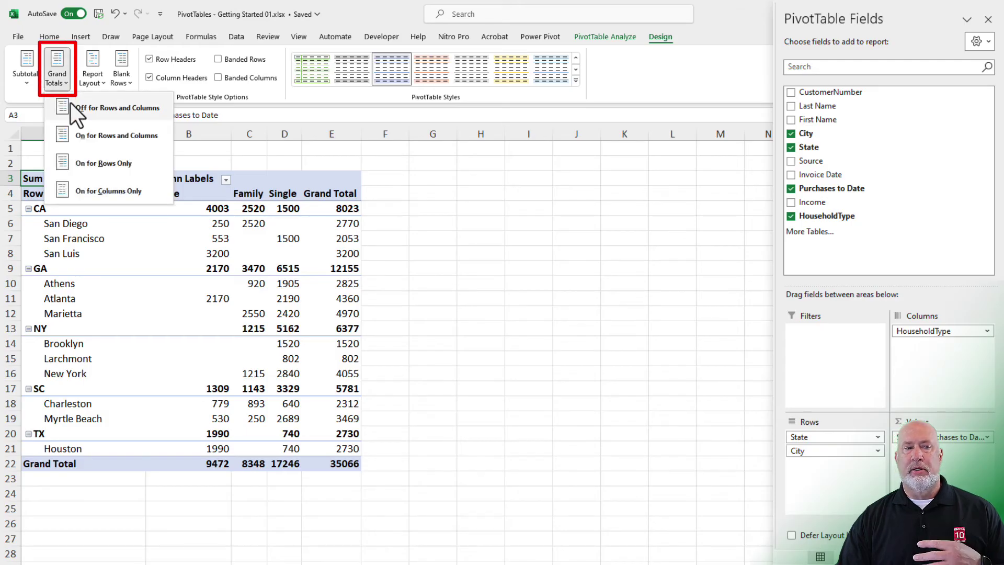
pyautogui.click(78, 108)
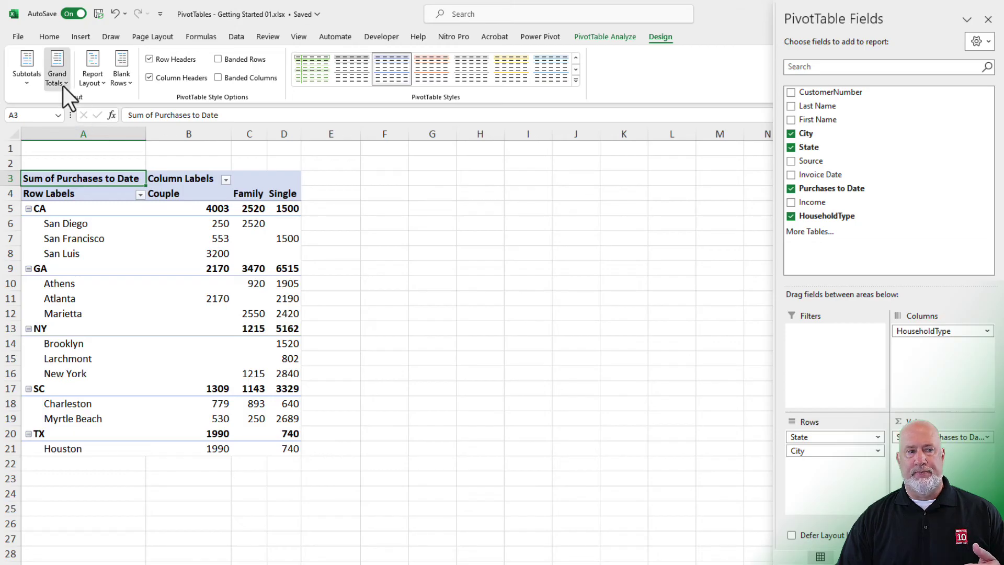
pyautogui.click(62, 86)
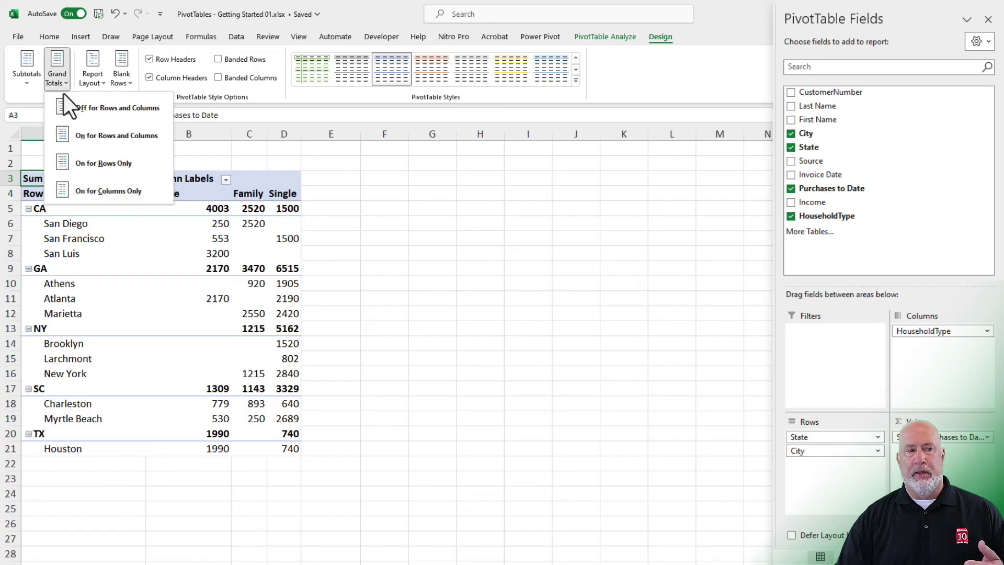
pyautogui.click(92, 167)
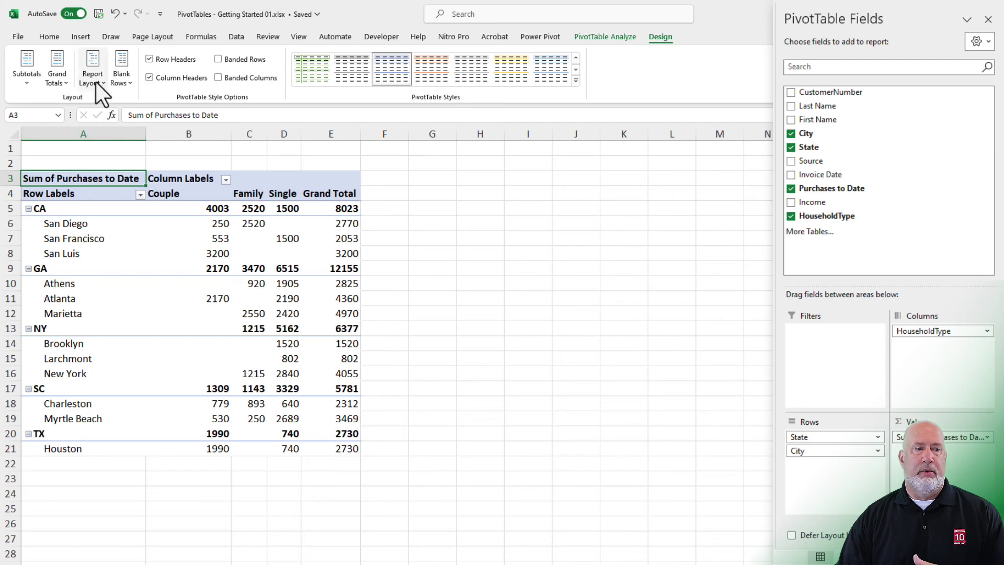
pyautogui.click(58, 79)
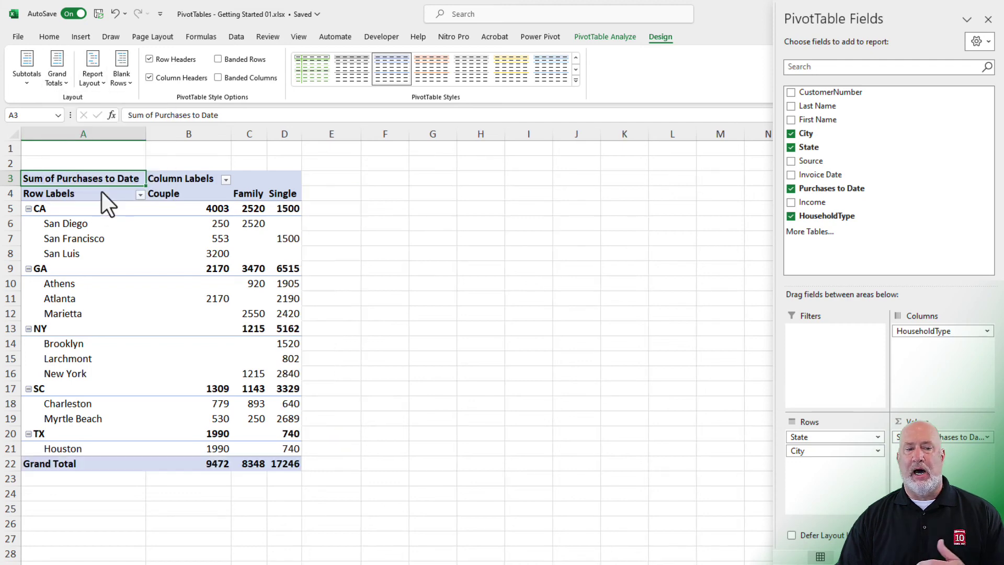
pyautogui.click(101, 192)
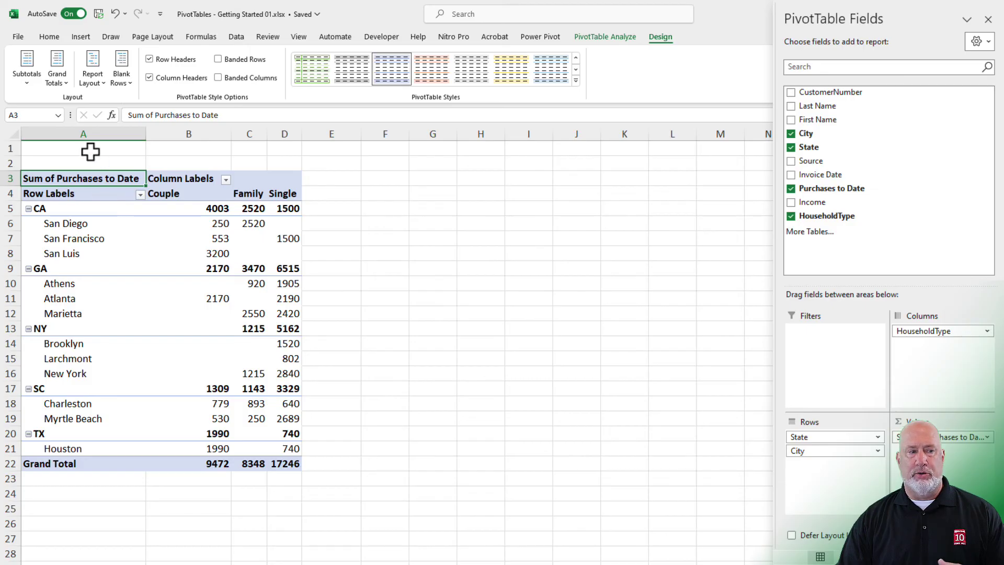
pyautogui.click(64, 86)
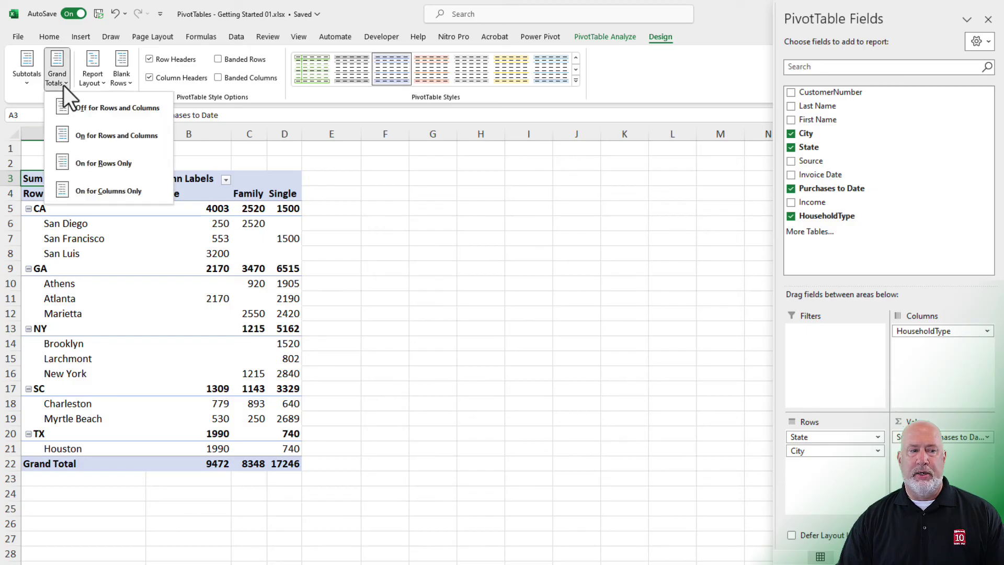
pyautogui.click(90, 136)
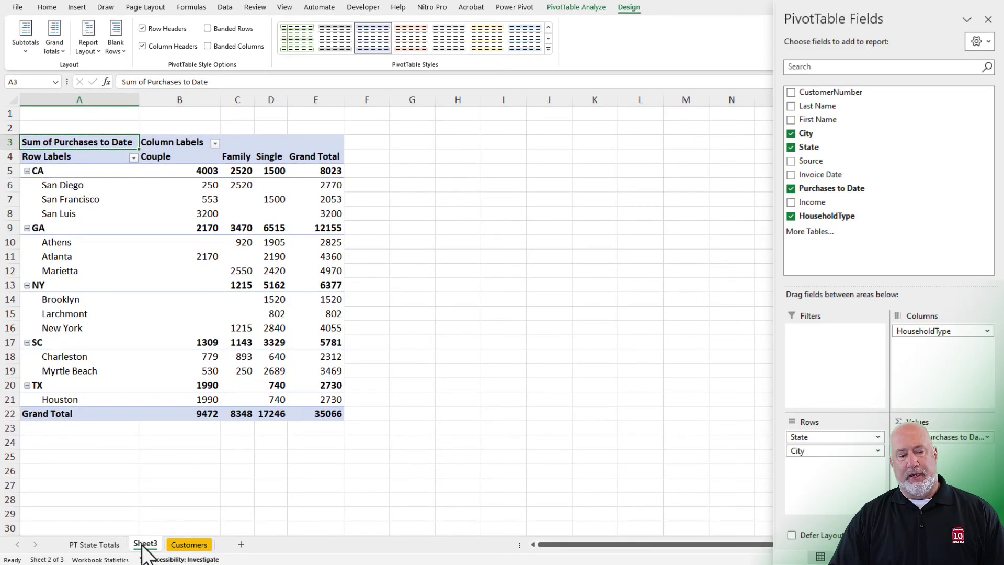
# - Rename Sheet3 to 'PT States and Household'
pyautogui.doubleClick(143, 543)
pyautogui.write('PT')
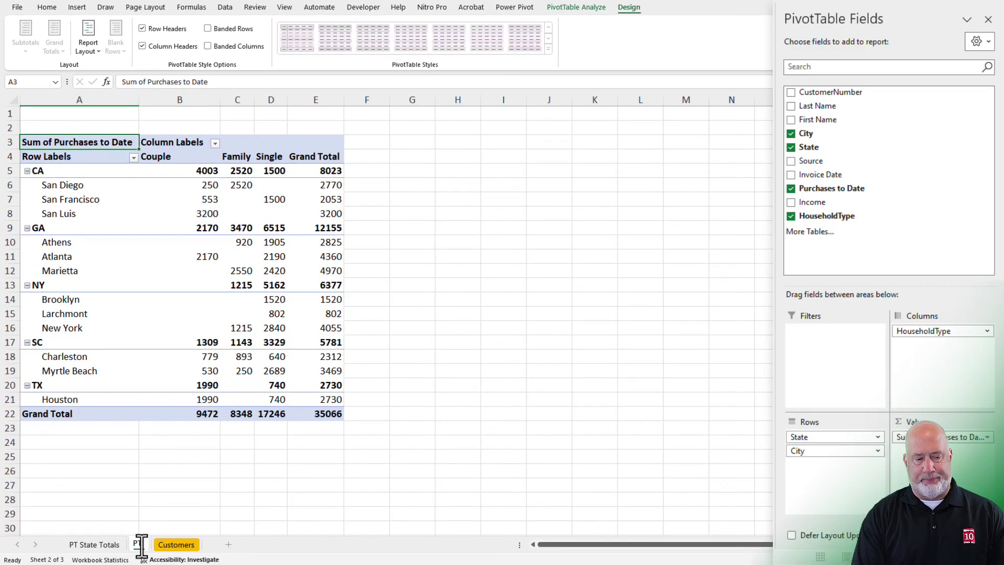
pyautogui.write(' State')
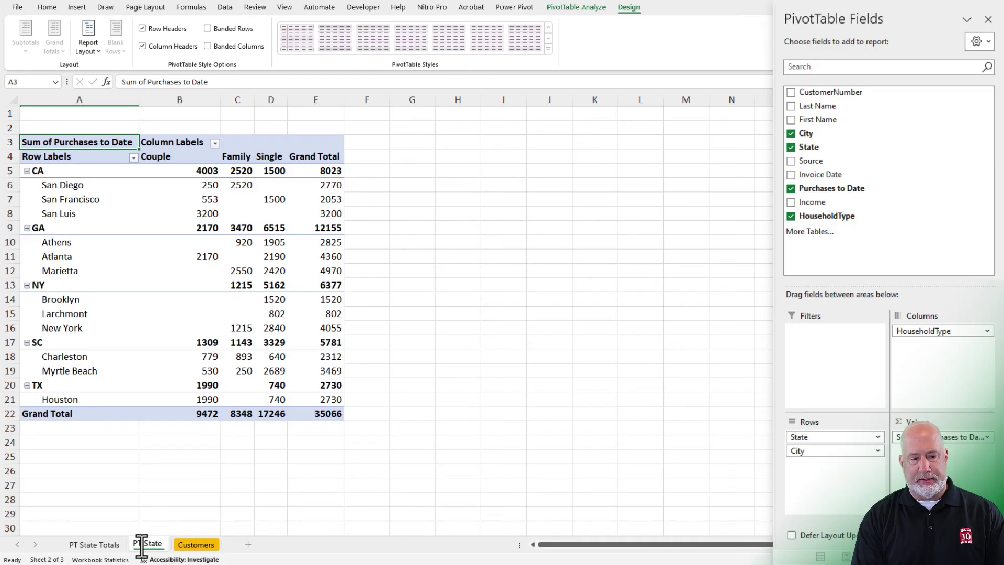
pyautogui.write('s and Hous')
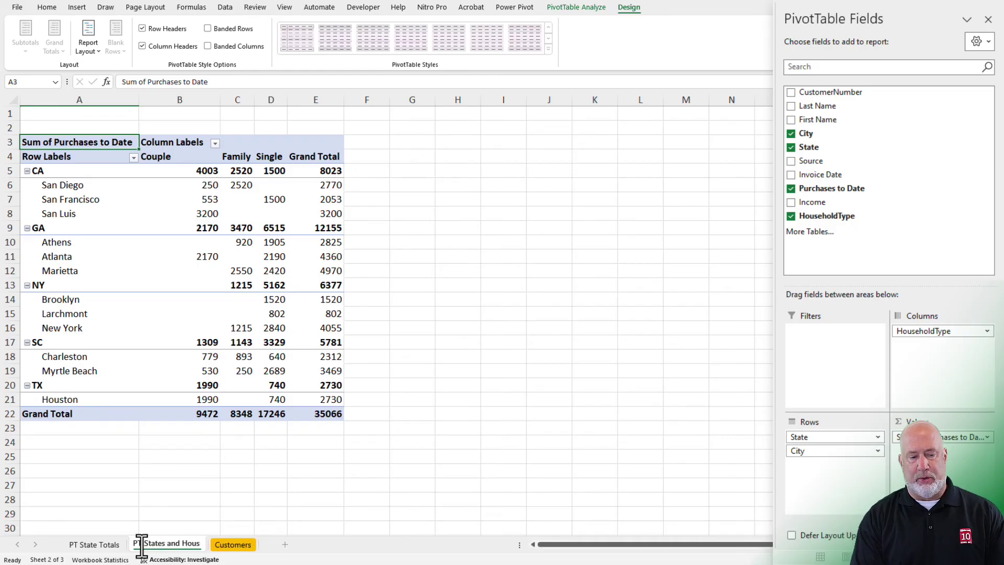
pyautogui.write('ehold')
pyautogui.press('Return')
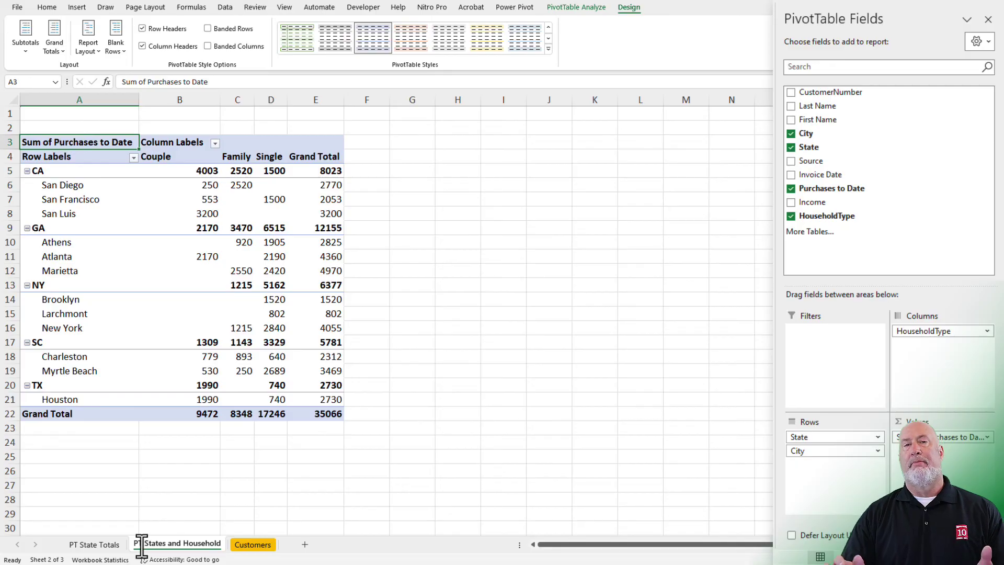